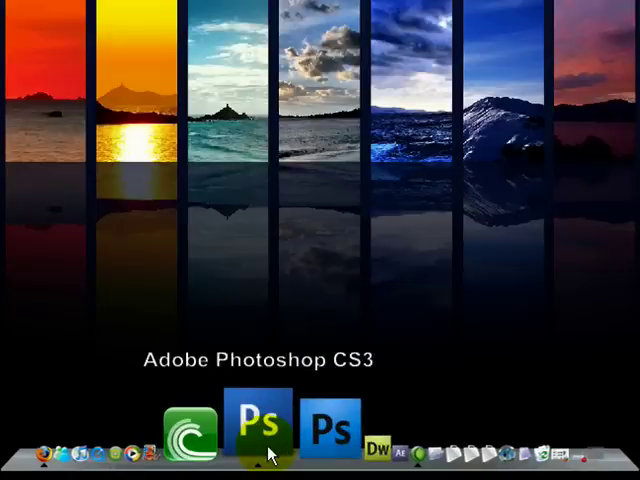
Step: Launch Adobe Photoshop CS3 from its dock icon
left_click(270, 455)
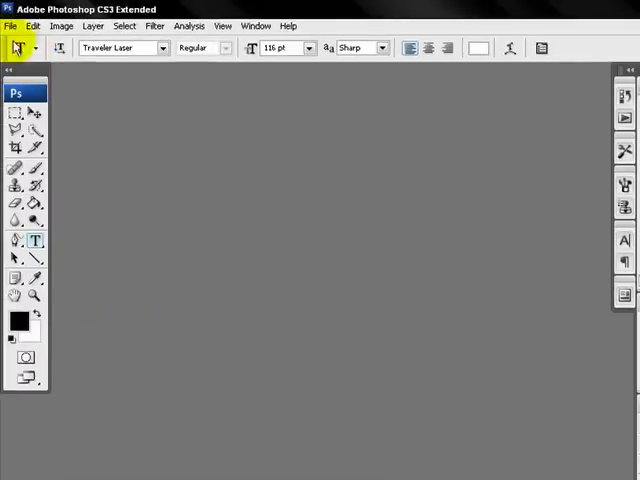
Step: Create a new white document 300 pixels wide by 100 pixels high
left_click(10, 26)
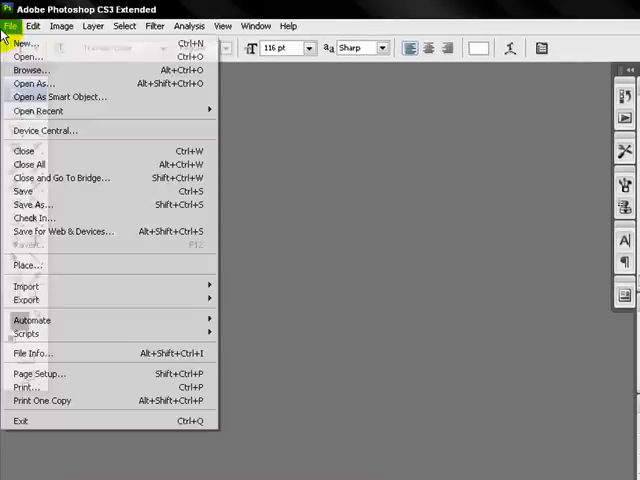
left_click(33, 45)
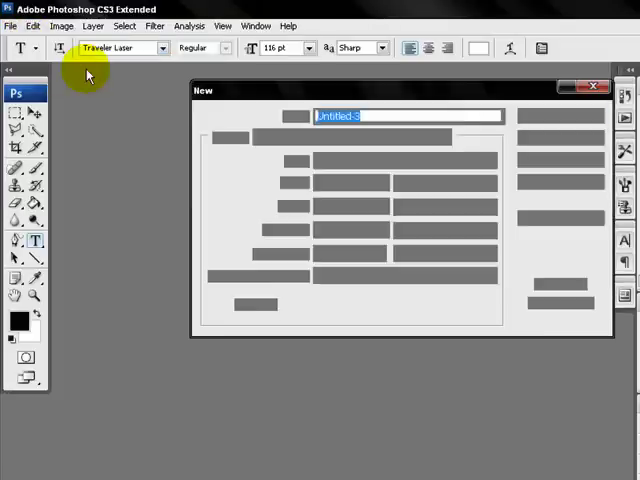
left_click_drag(346, 183, 283, 180)
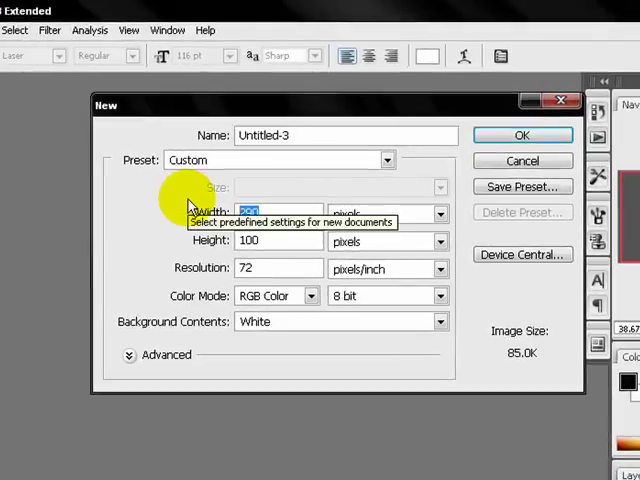
type("300")
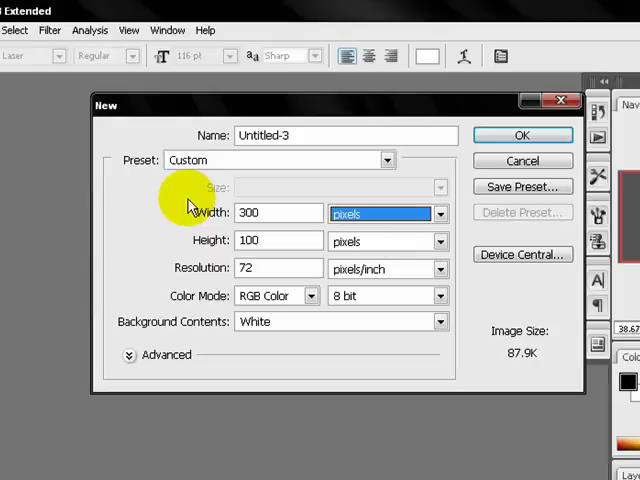
left_click_drag(270, 241, 213, 250)
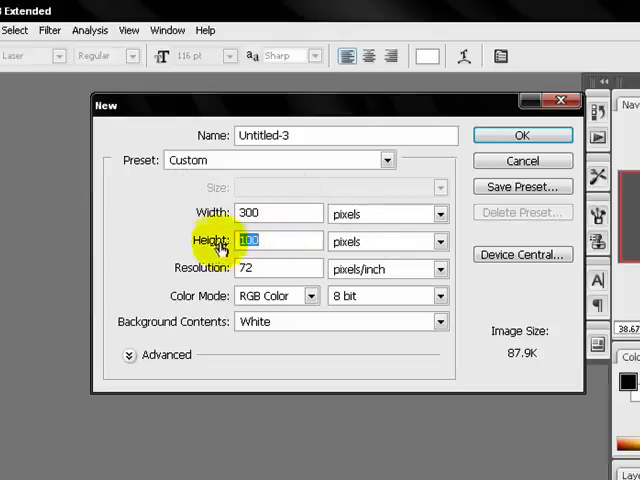
type("150")
key("Return")
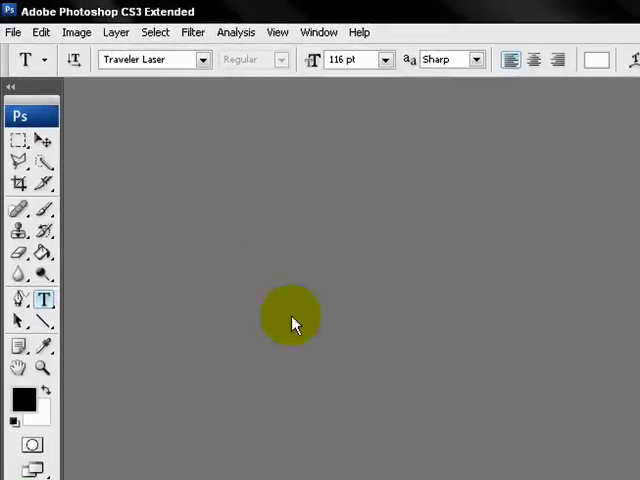
Step: Bring up the new blank canvas and enlarge its document window
key("ctrl+n")
key("Return")
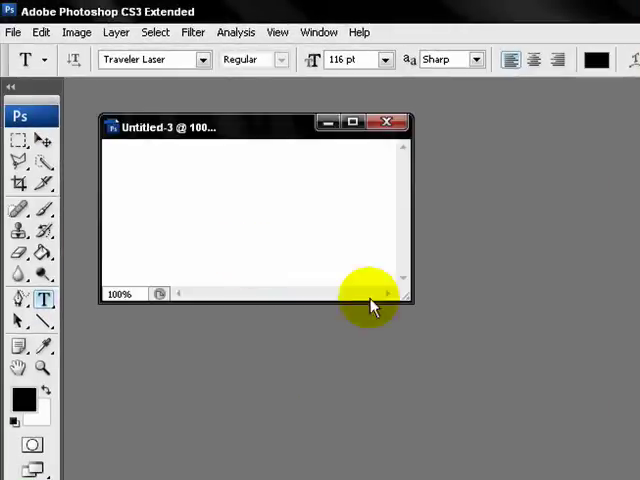
mouse_move(409, 301)
left_mouse_down()
mouse_move(461, 374)
mouse_move(497, 388)
left_mouse_up()
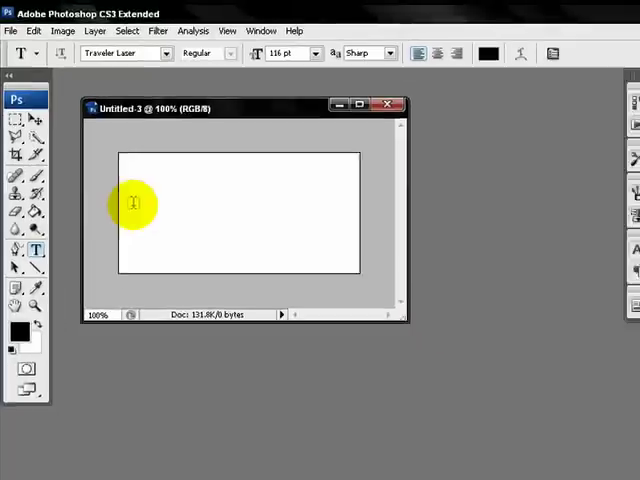
Step: Type MESSAGE in Traveler Laser and shrink it to 39 pt
left_click(133, 203)
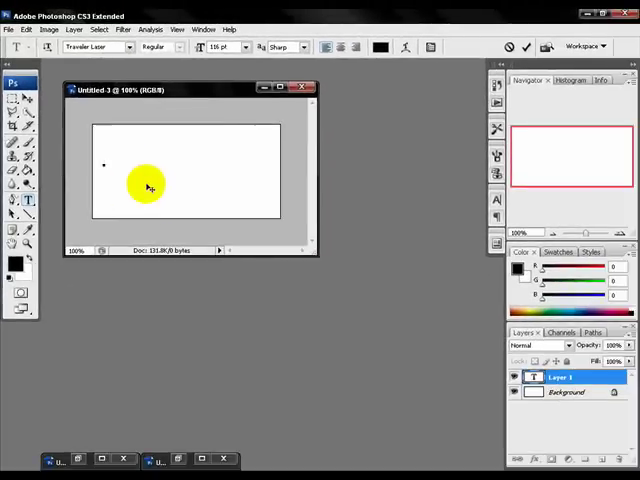
left_click_drag(200, 49, 165, 63)
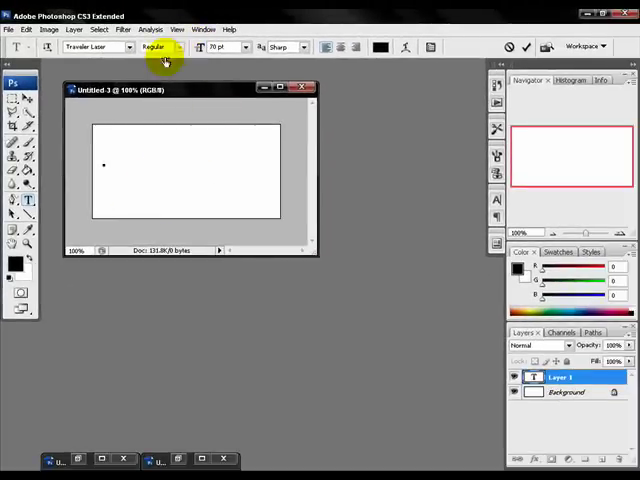
type("mz")
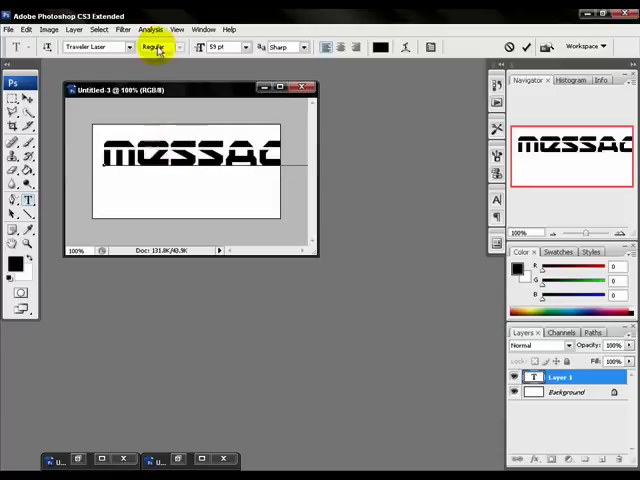
key("ctrl")
key("ctrl+a")
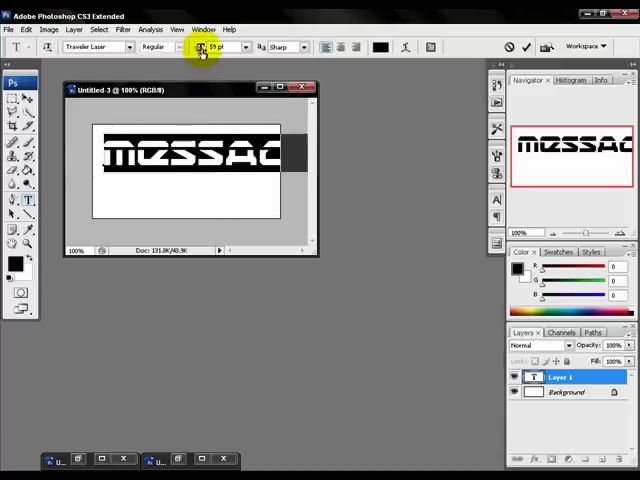
left_click_drag(202, 52, 187, 50)
mouse_move(204, 217)
left_mouse_down()
mouse_move(190, 209)
mouse_move(204, 204)
mouse_move(196, 199)
left_mouse_up()
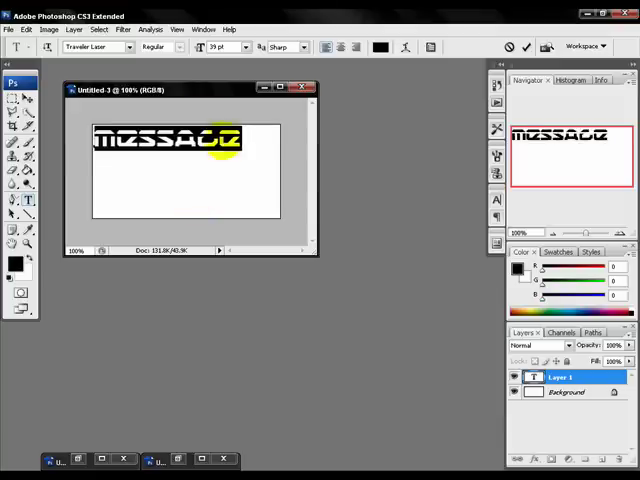
Step: Convert the Background layer into Layer 0
left_click(565, 395)
double_click(565, 395)
left_click(420, 140)
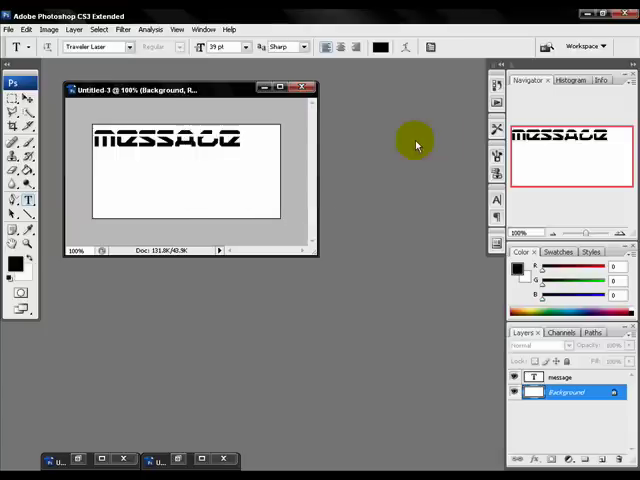
Step: Add the word ADD below MESSAGE and commit it
left_click(533, 377)
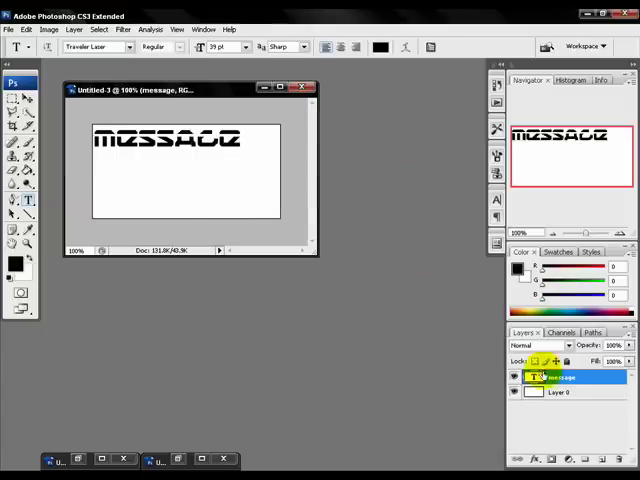
left_click(98, 171)
type("ADD")
left_click_drag(143, 206, 138, 210)
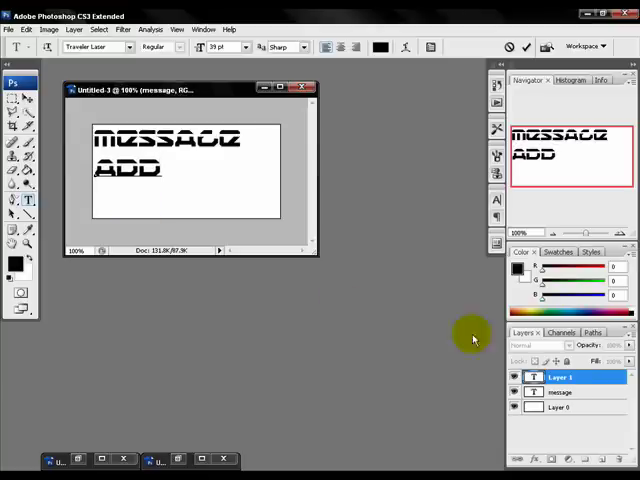
left_click(551, 377)
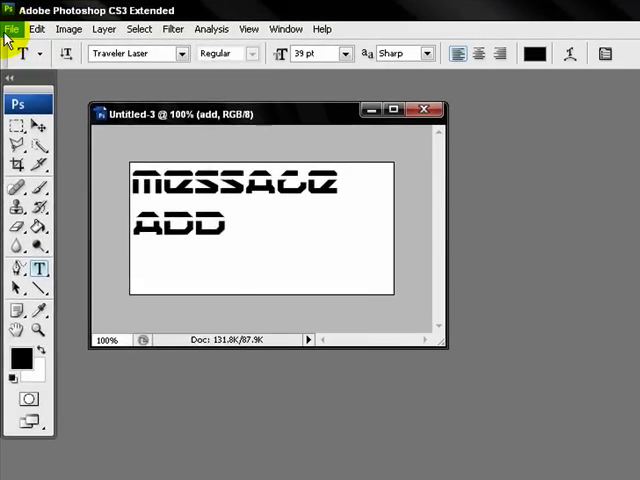
Step: Add empty Layer 1 and load the 260 px streaking-arrows brush
left_click(10, 30)
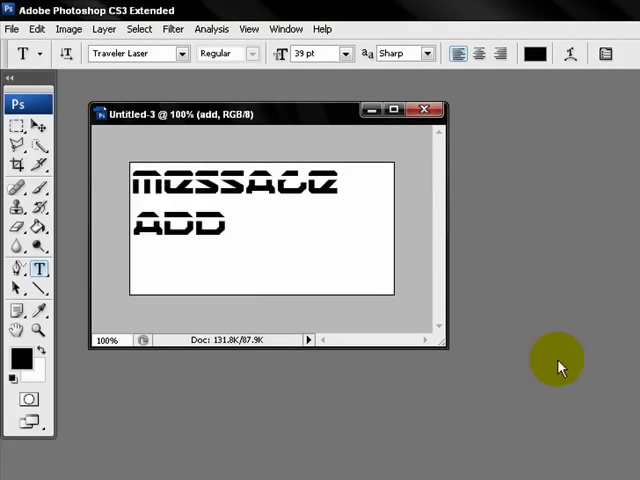
left_click(560, 367)
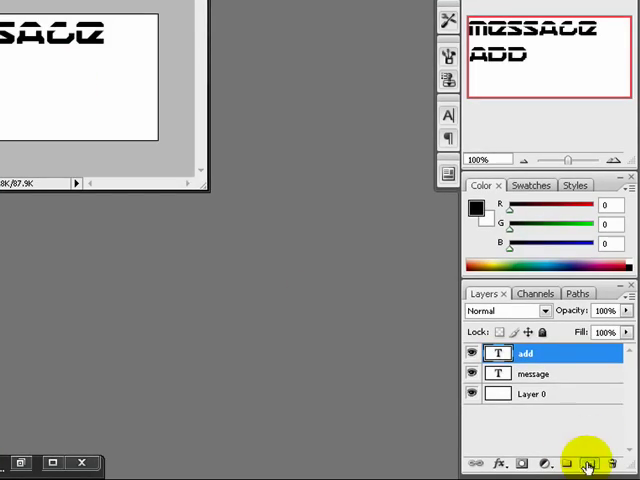
left_click(588, 465)
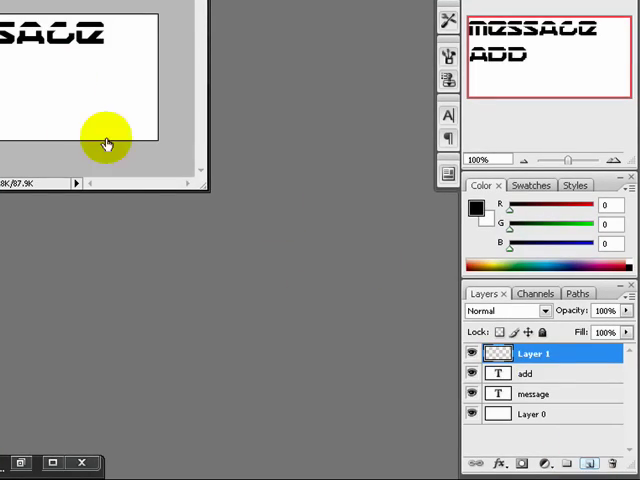
right_click(58, 98)
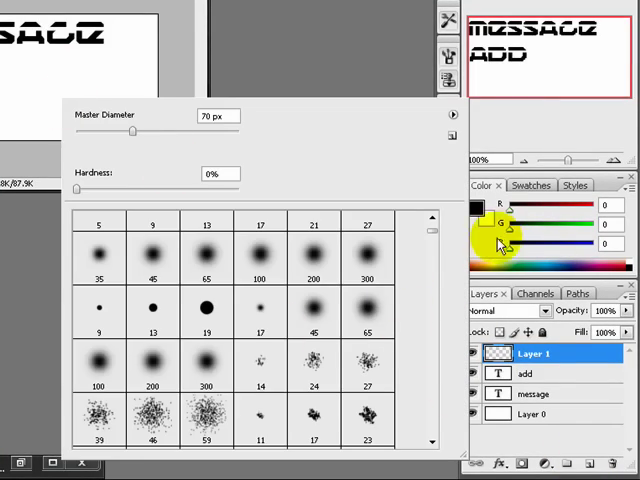
left_click_drag(433, 237, 431, 270)
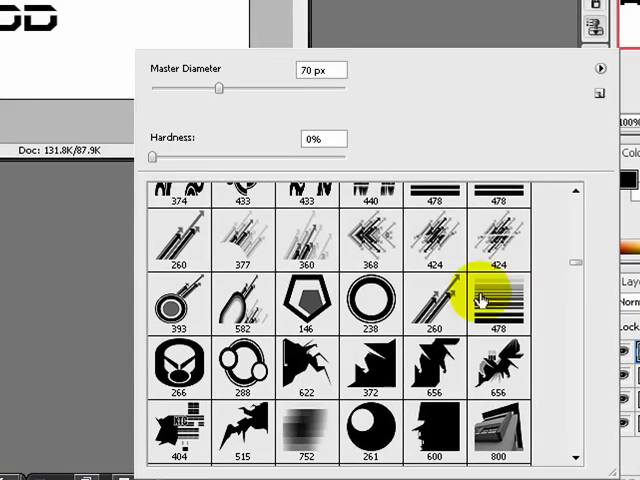
left_click(410, 315)
left_click(103, 62)
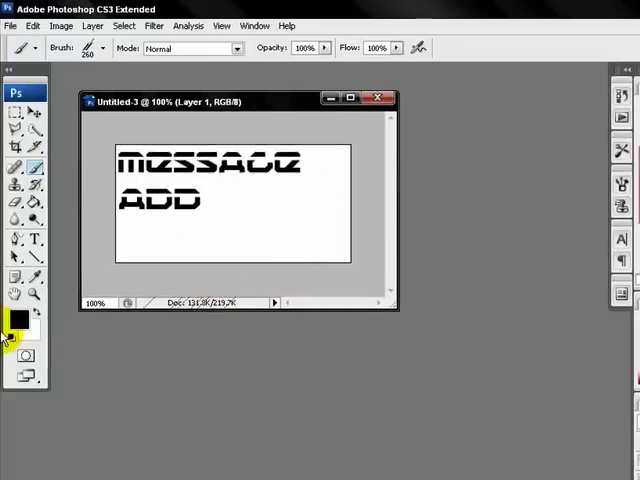
Step: Set the foreground to grey 646464, then swap so white is the painting colour
left_click(18, 322)
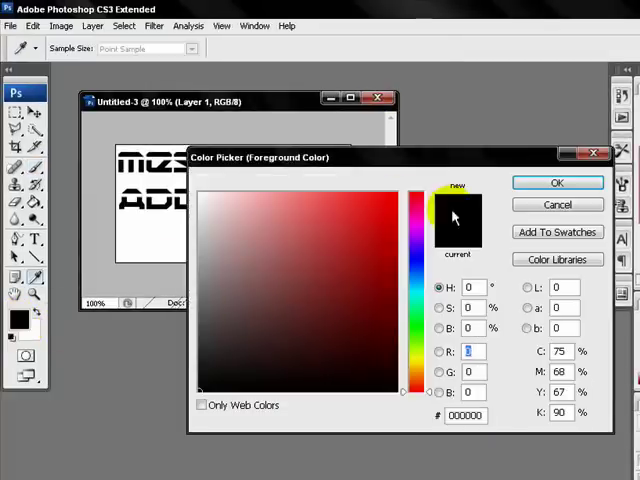
mouse_move(219, 320)
left_mouse_down()
mouse_move(196, 383)
mouse_move(198, 395)
left_mouse_up()
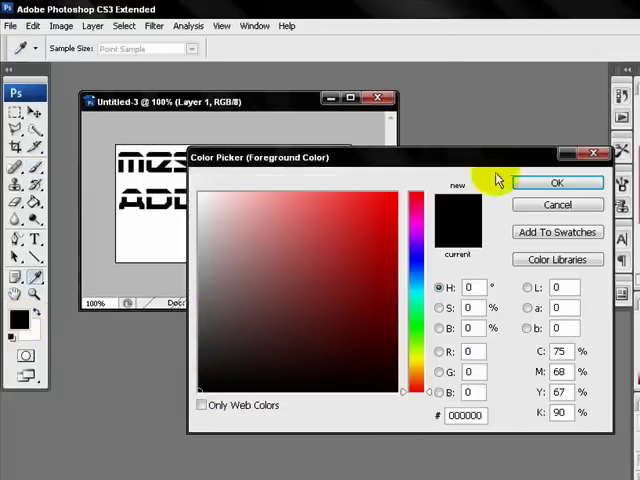
left_click(204, 296)
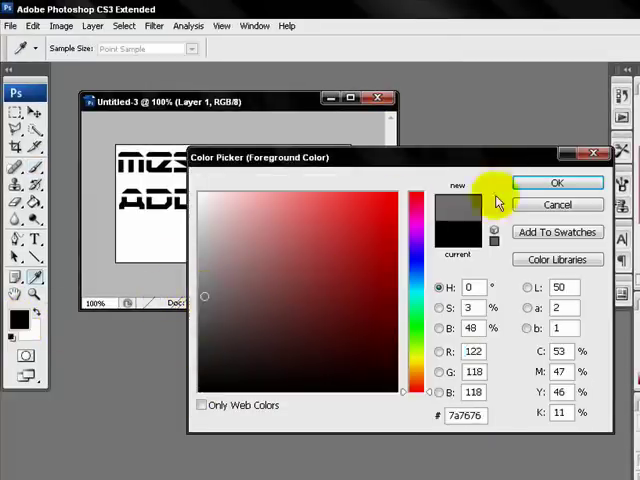
mouse_move(200, 326)
left_mouse_down()
mouse_move(143, 326)
mouse_move(143, 314)
left_mouse_up()
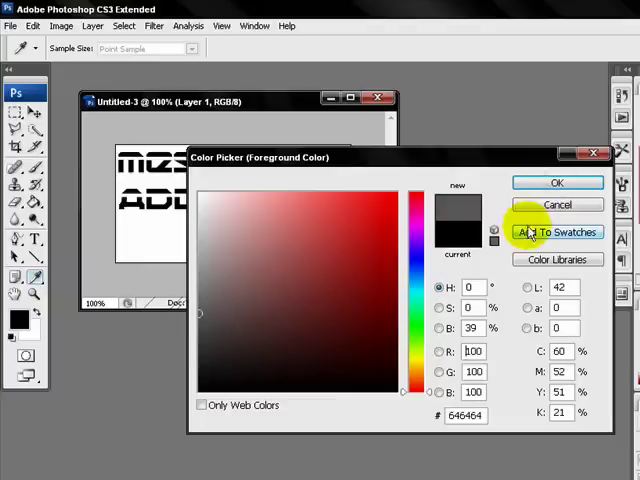
left_click(548, 190)
left_click(37, 311)
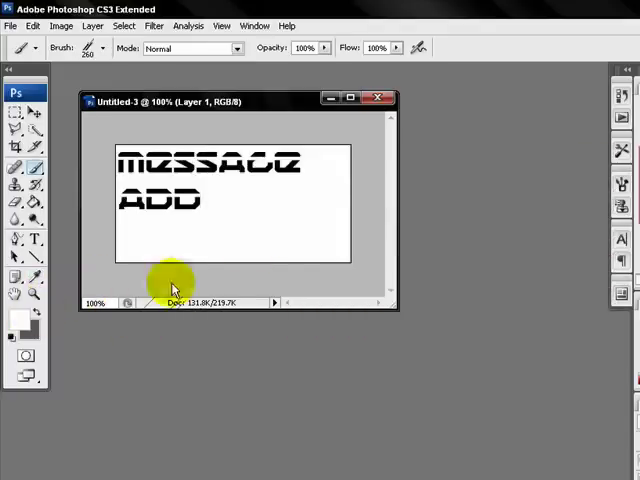
Step: Rasterize the add text layer
left_click(215, 247)
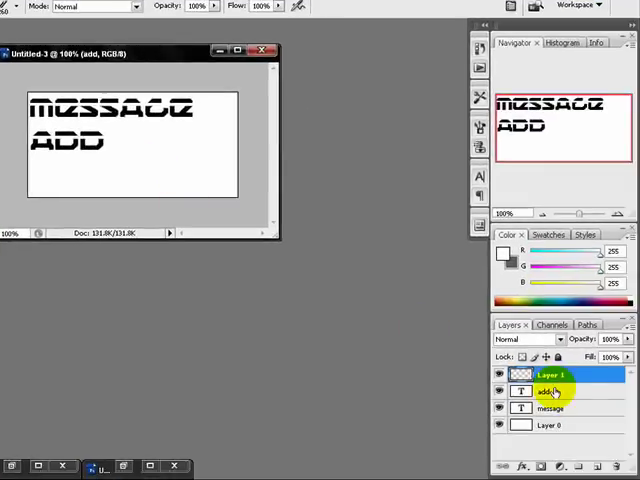
left_click(548, 391)
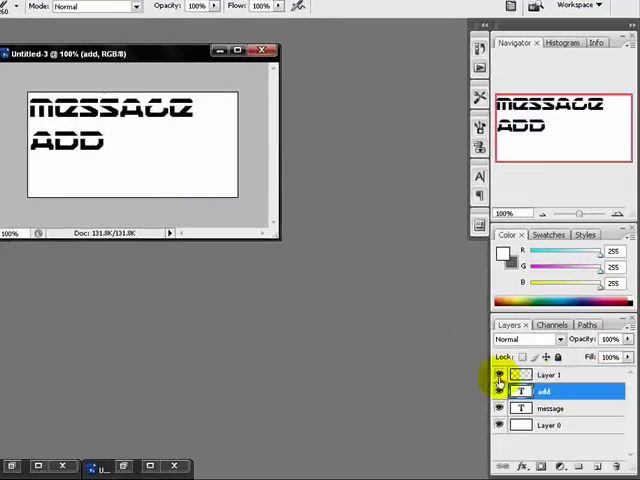
left_click(150, 163)
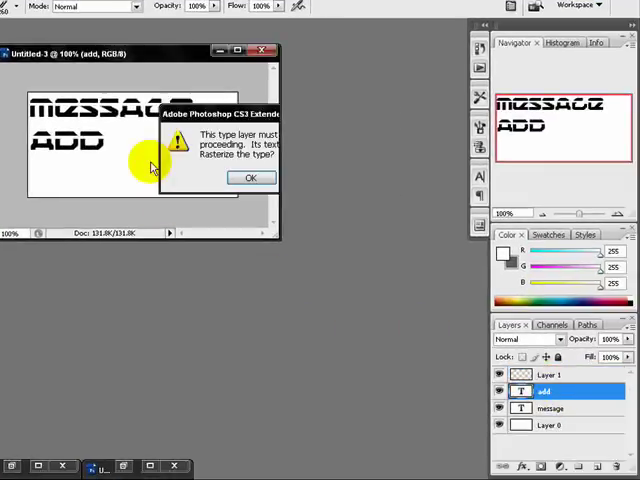
key("Return")
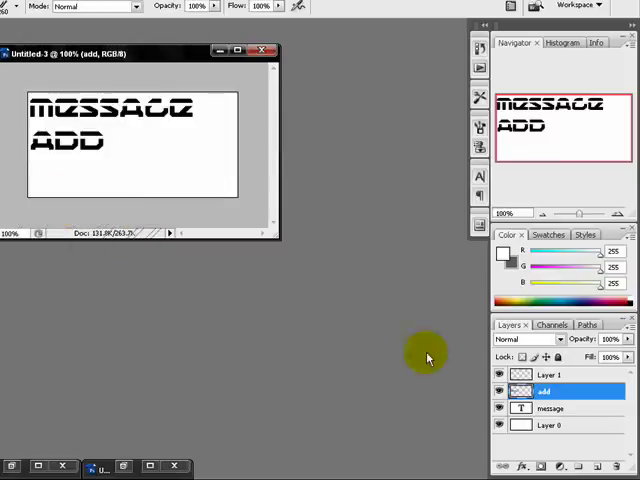
Step: Delete the empty Layer 1
left_click(585, 379)
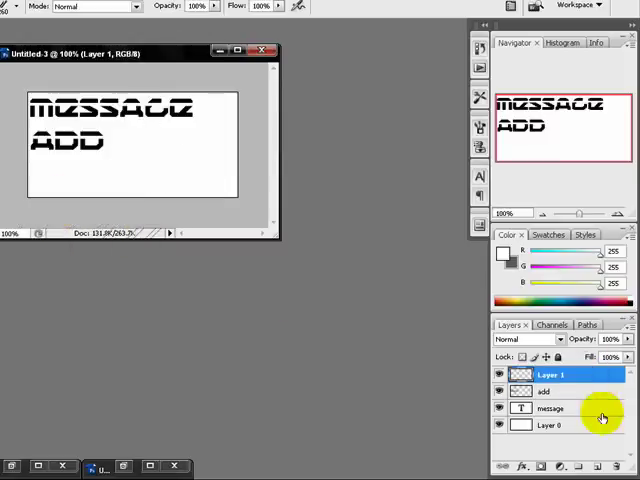
key("Delete")
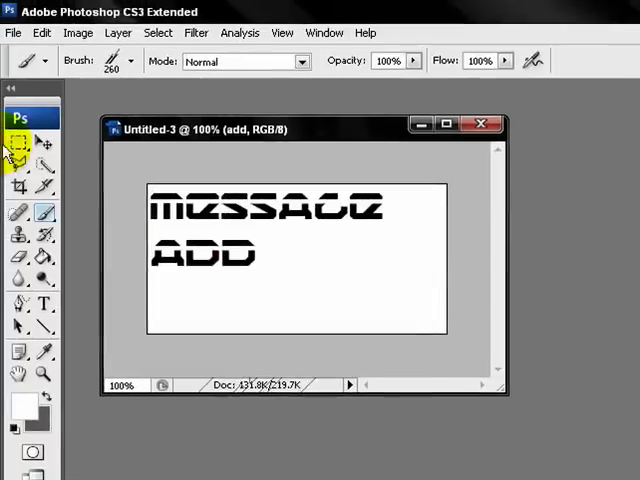
left_click(12, 33)
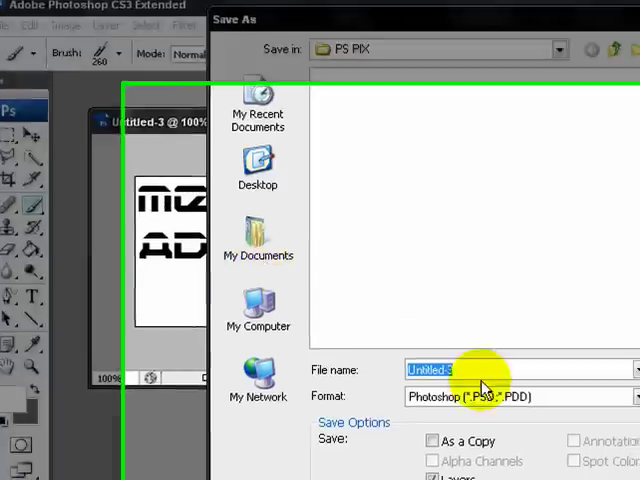
Step: Save as a maximum-quality JPEG named 'contact table' in PS PIX, replacing the existing file
left_click(400, 311)
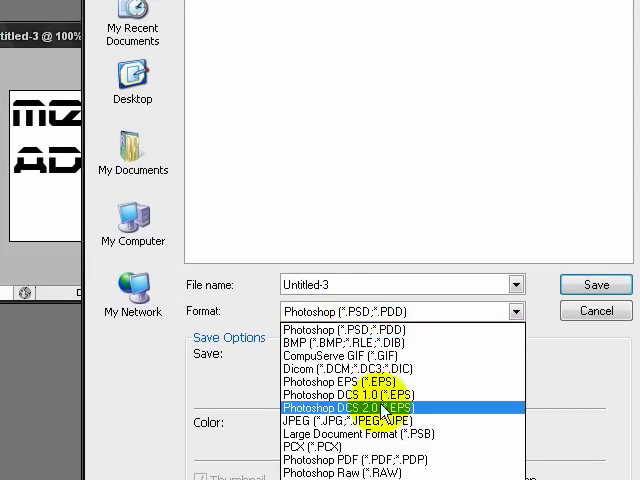
left_click(386, 421)
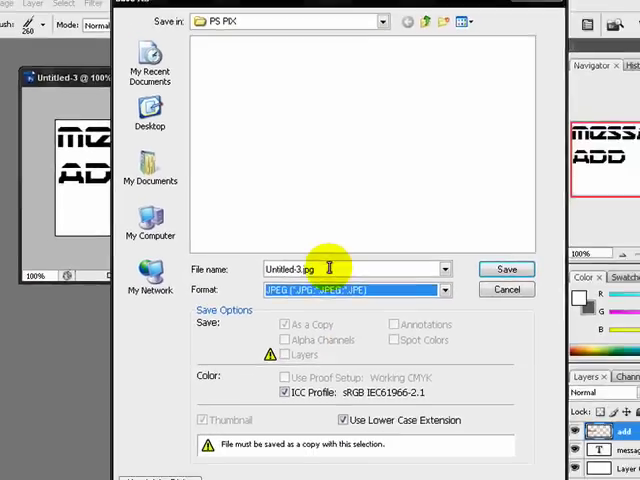
double_click(290, 265)
type("contact table")
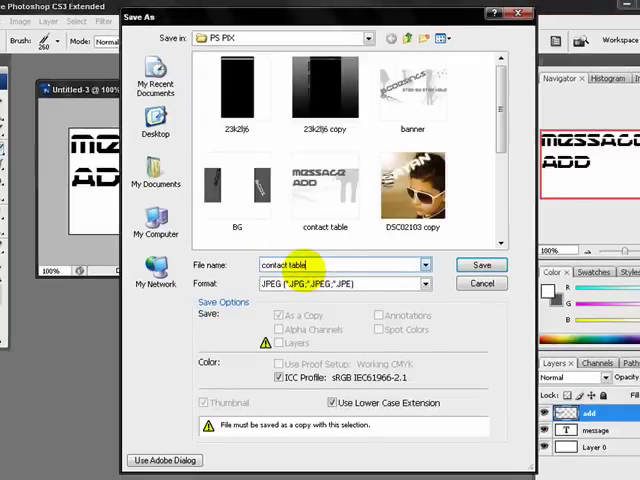
type(".jpg")
key("Return")
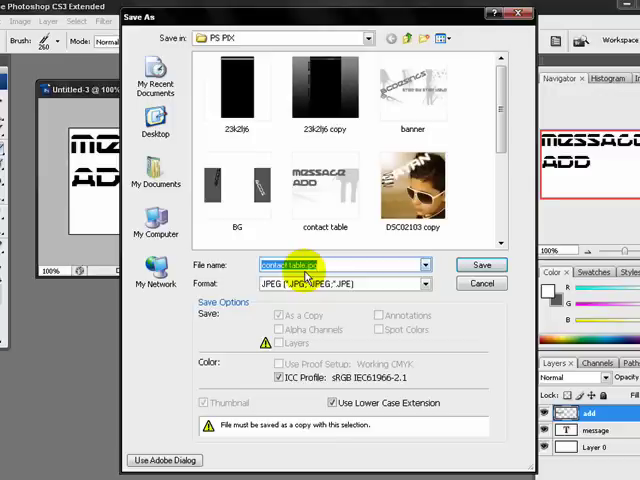
left_click(287, 208)
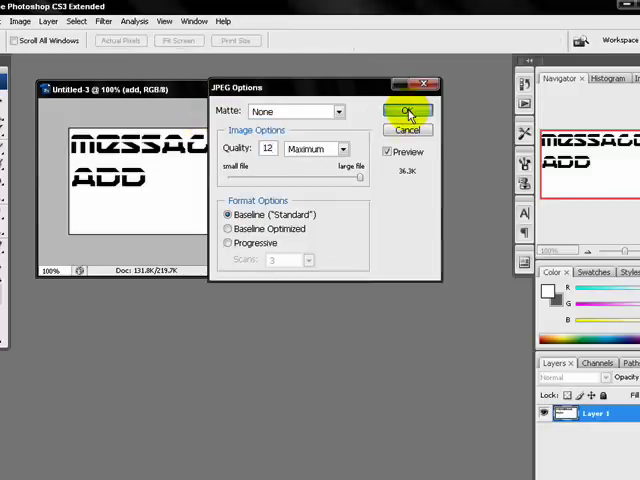
left_click(410, 114)
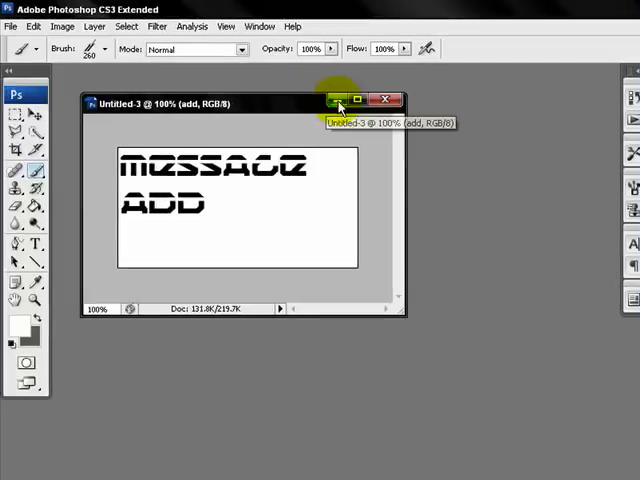
Step: Minimize Untitled-3 and create a white 760 × 400 pixel document named banner
left_click(339, 101)
left_click(12, 27)
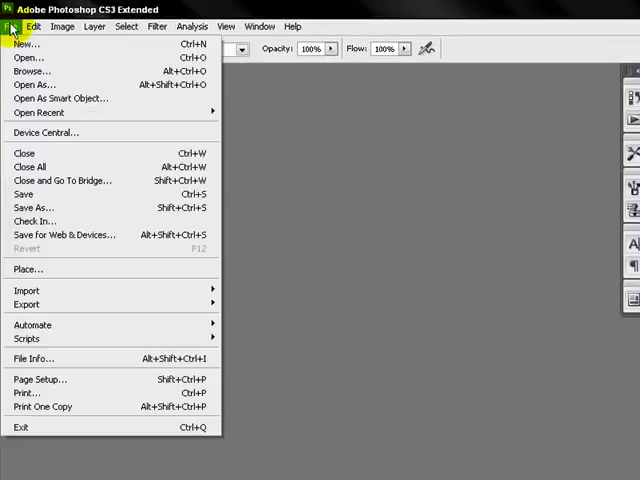
left_click(23, 47)
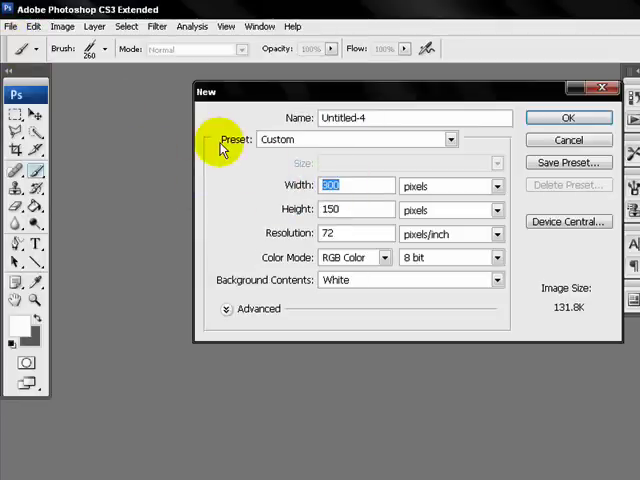
left_click(344, 187)
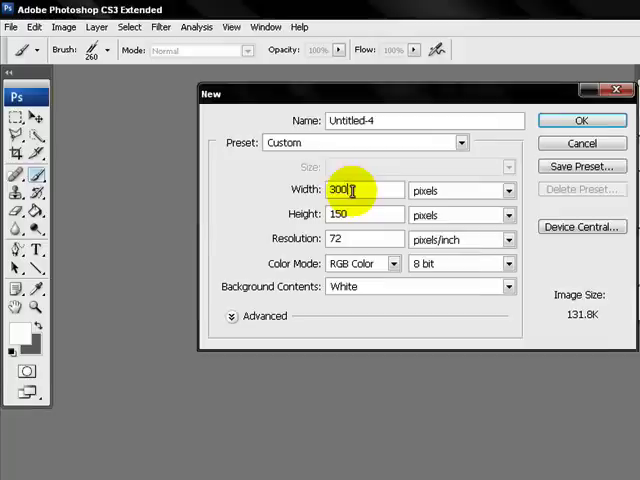
double_click(344, 187)
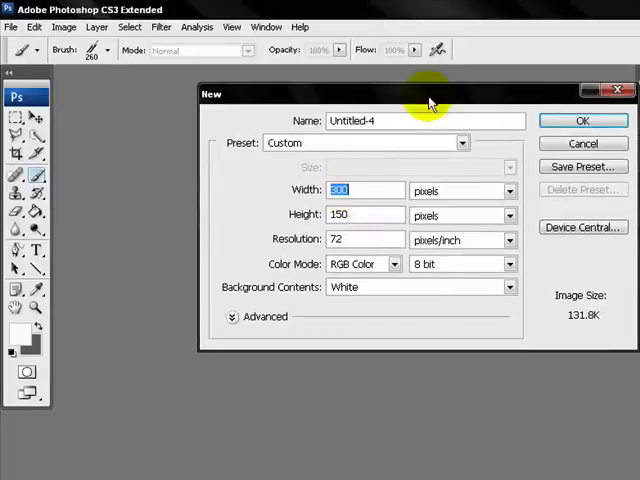
double_click(343, 121)
type("banner")
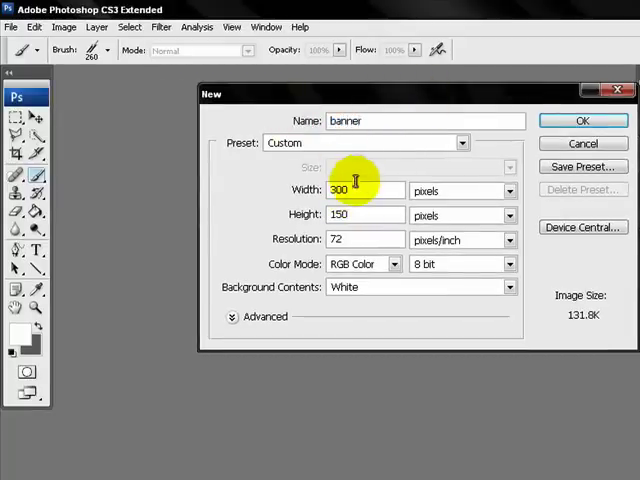
double_click(340, 190)
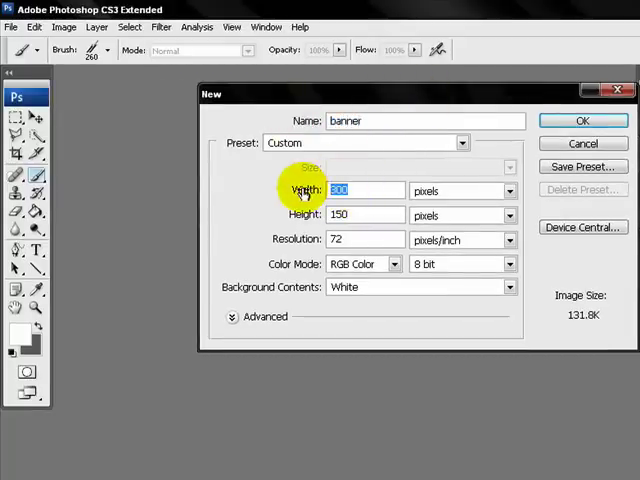
type("1")
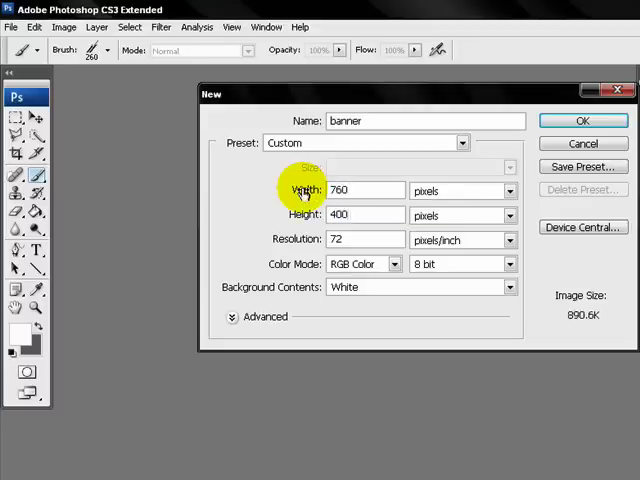
key("Return")
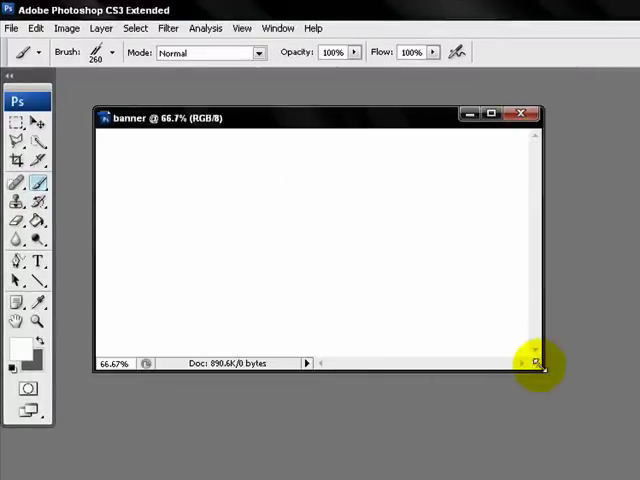
Step: Enlarge the banner window and start a text line near the canvas top-left
mouse_move(556, 400)
left_mouse_down()
mouse_move(605, 447)
mouse_move(560, 403)
left_mouse_up()
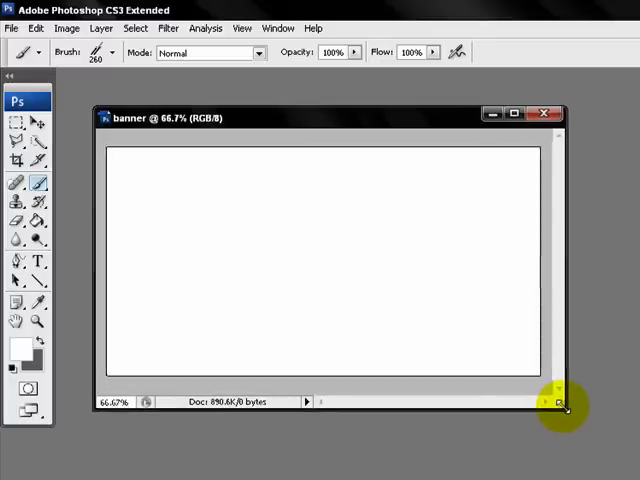
left_click_drag(560, 403, 564, 420)
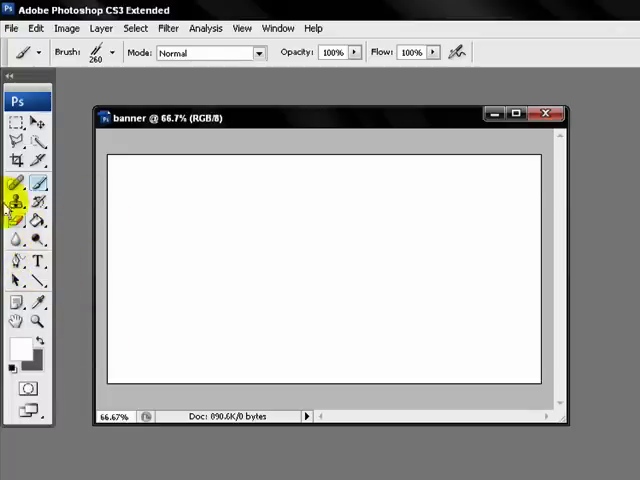
left_click(38, 262)
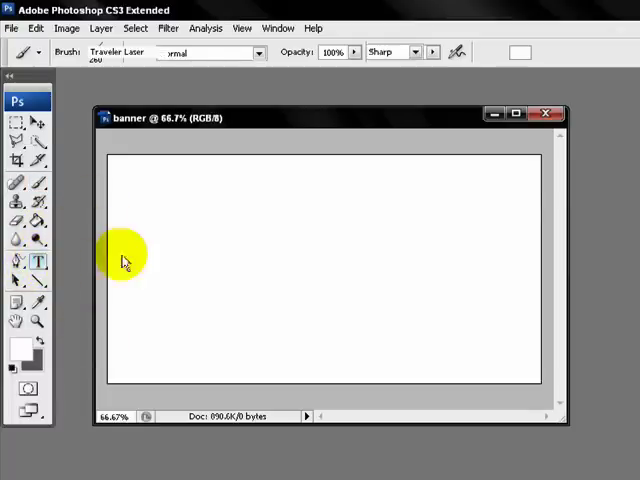
left_click(118, 204)
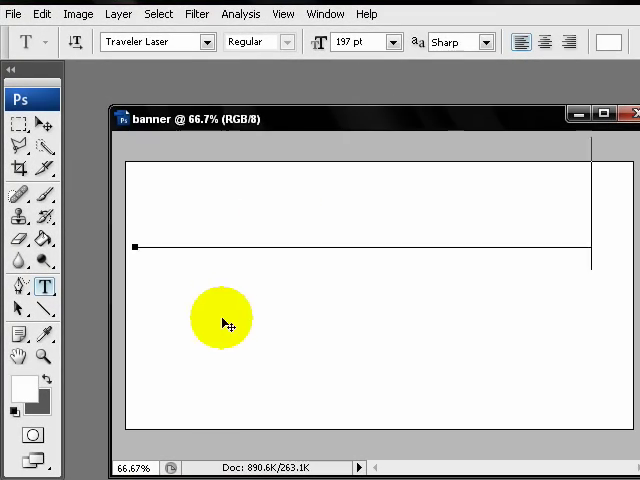
Step: Select the BCDS text, make it black, commit it, and adjust the bcds layer
key("ctrl")
key("ctrl+a")
left_click(15, 410)
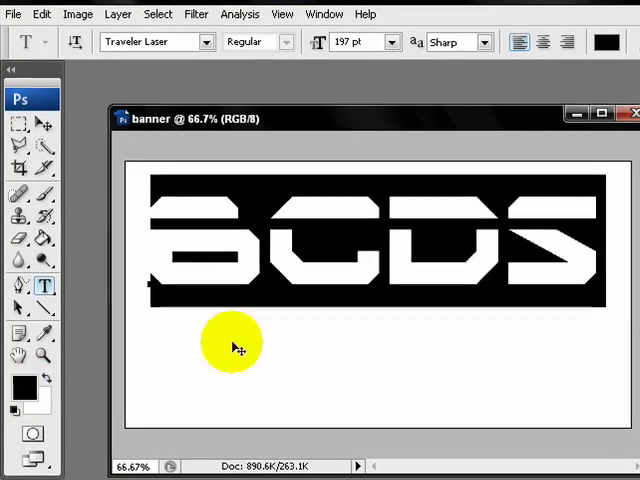
left_click(258, 327)
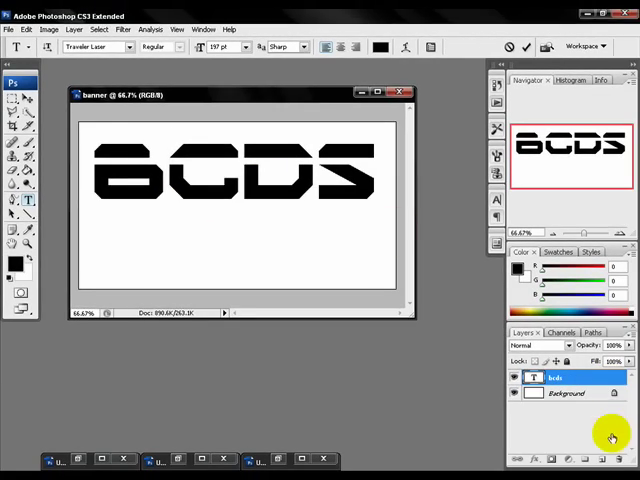
left_click_drag(613, 385, 613, 455)
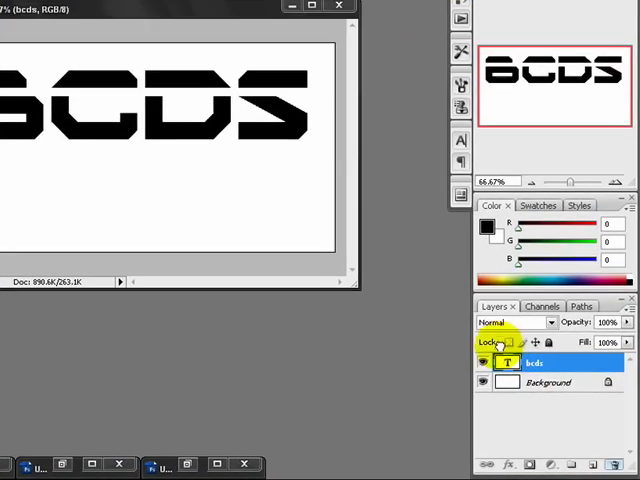
Step: Delete the old text layer and convert the Background into an unlocked Layer 0
key("Delete")
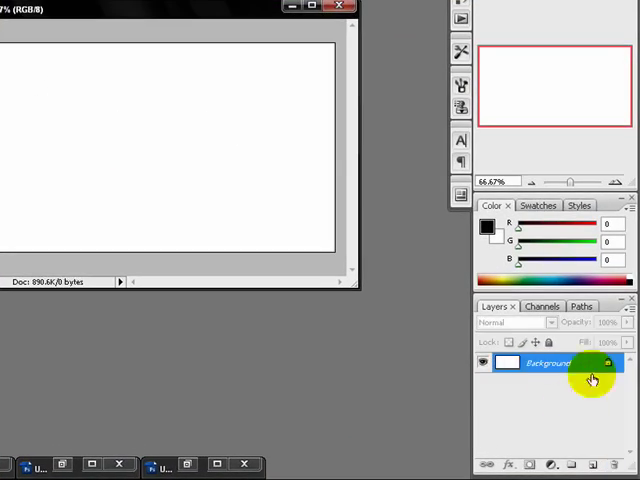
double_click(566, 366)
left_click(429, 124)
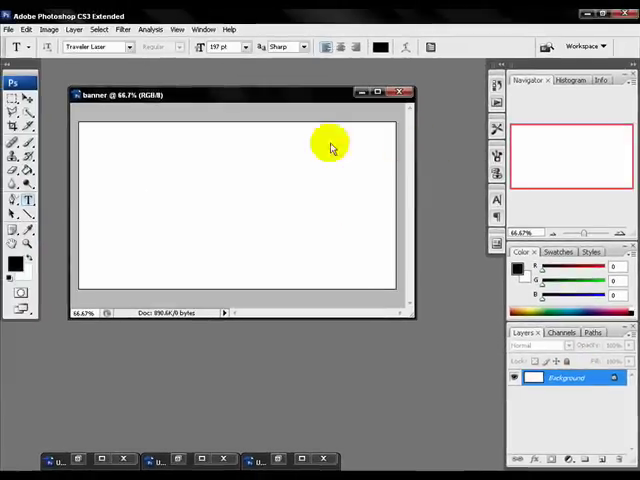
Step: Create BCDS paragraph text across the upper banner, position it, and open its layer style
left_click(371, 221)
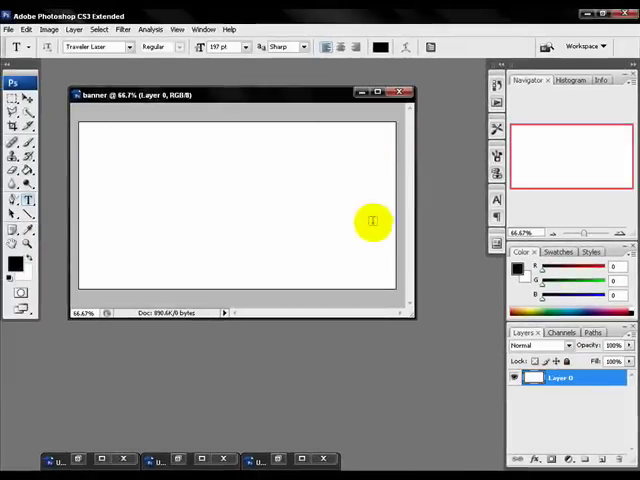
left_click_drag(97, 142, 376, 222)
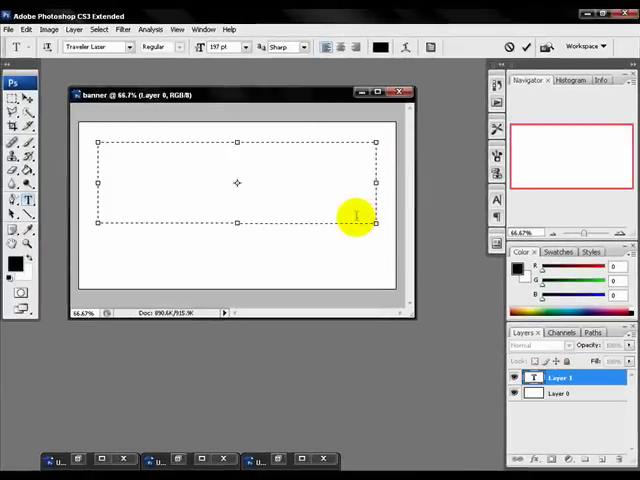
type("BCD")
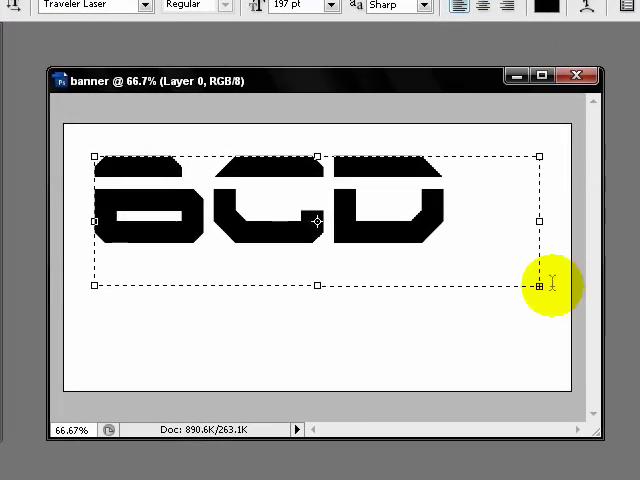
type("S")
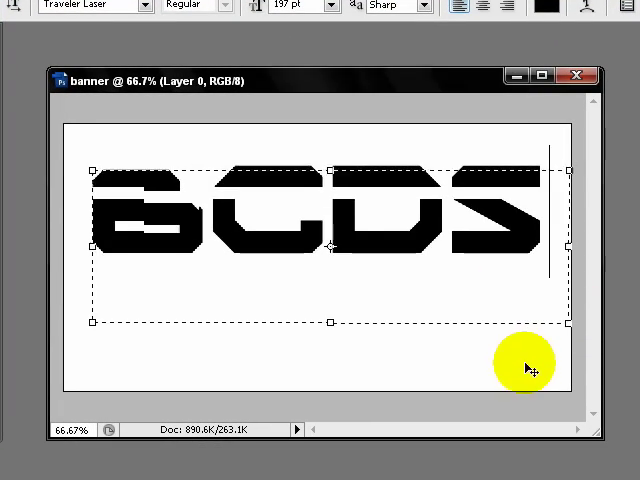
mouse_move(531, 371)
left_mouse_down()
mouse_move(507, 400)
mouse_move(503, 424)
mouse_move(512, 455)
mouse_move(510, 364)
mouse_move(503, 371)
left_mouse_up()
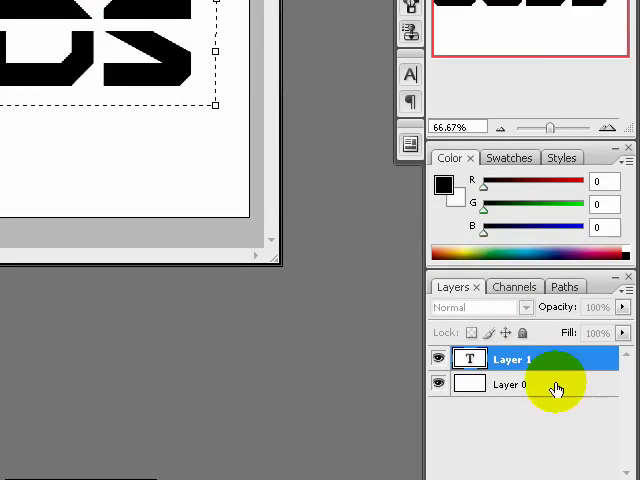
left_click(550, 361)
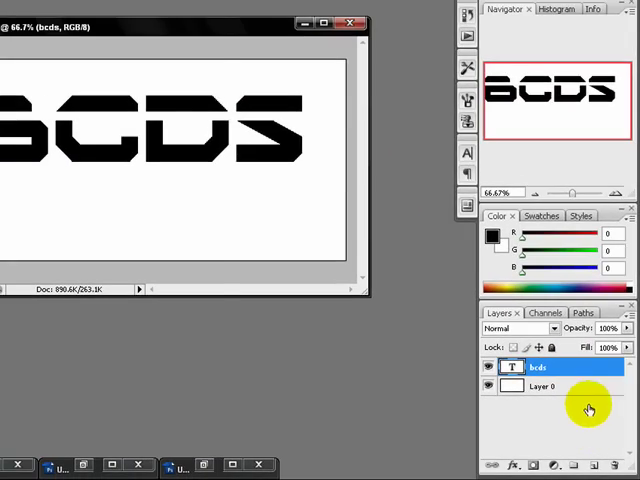
double_click(589, 410)
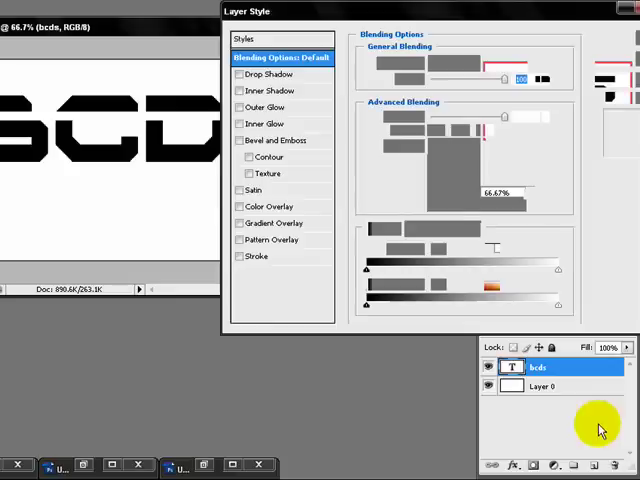
Step: Duplicate the bcds layer, flip the copy vertically, and move it down over the original
left_click(624, 62)
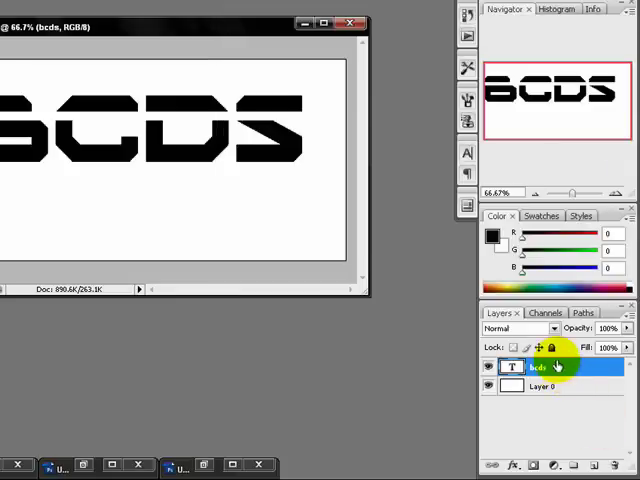
left_click_drag(553, 373, 603, 458)
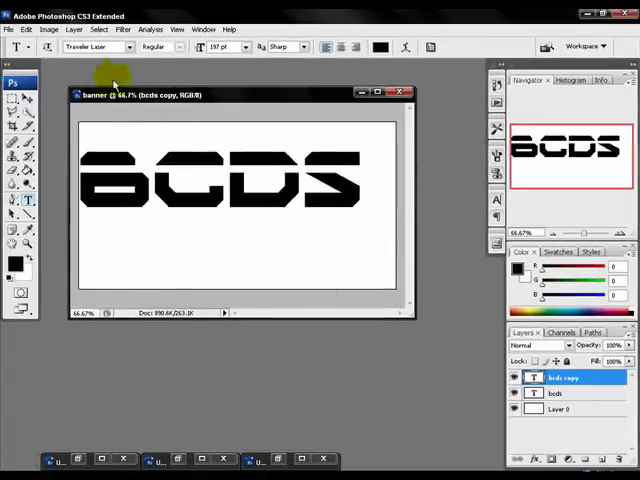
left_click(26, 29)
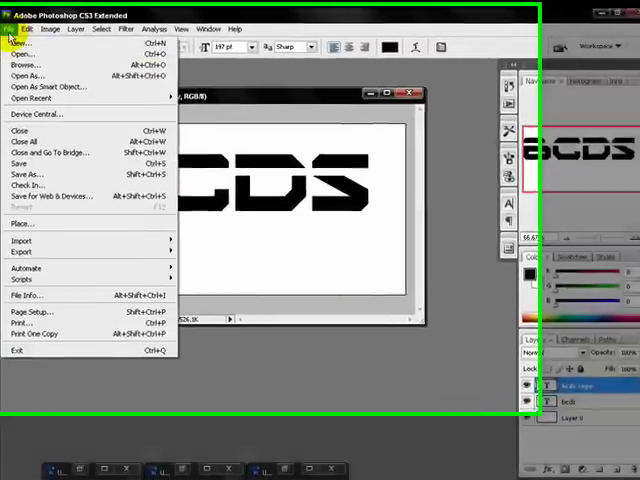
mouse_move(60, 272)
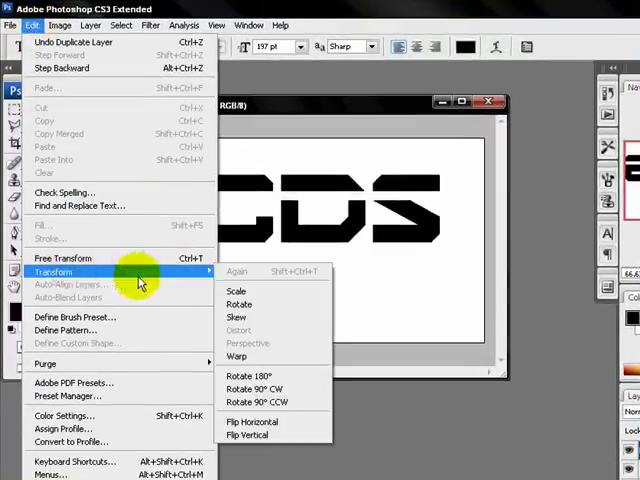
left_click(293, 436)
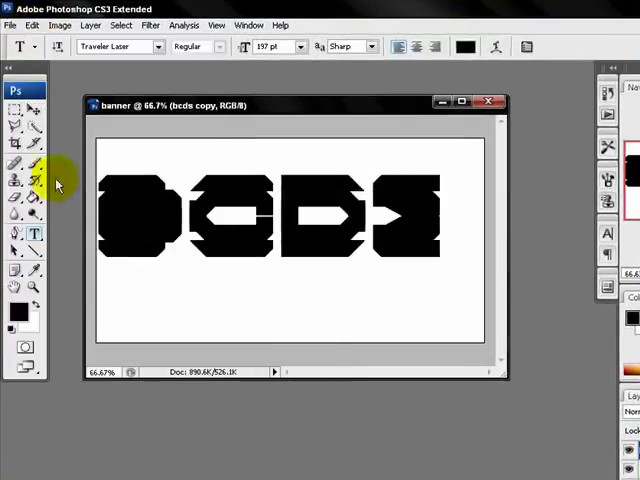
left_click(35, 113)
mouse_move(210, 214)
left_mouse_down()
mouse_move(210, 264)
mouse_move(200, 262)
left_mouse_up()
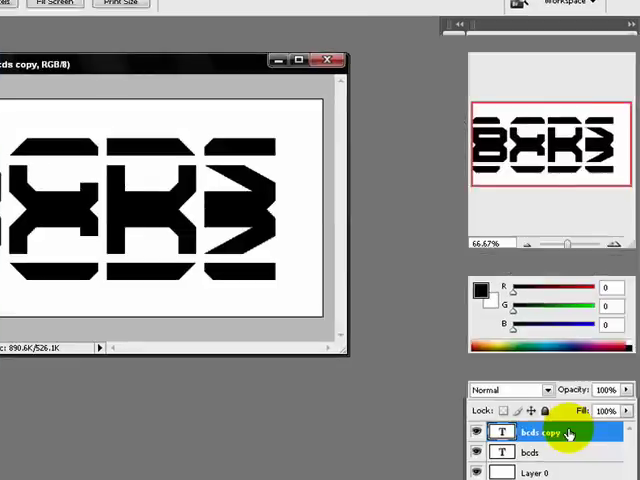
Step: Give bcds copy a reversed gradient overlay, moving the white stop inward and adding a stop
double_click(585, 379)
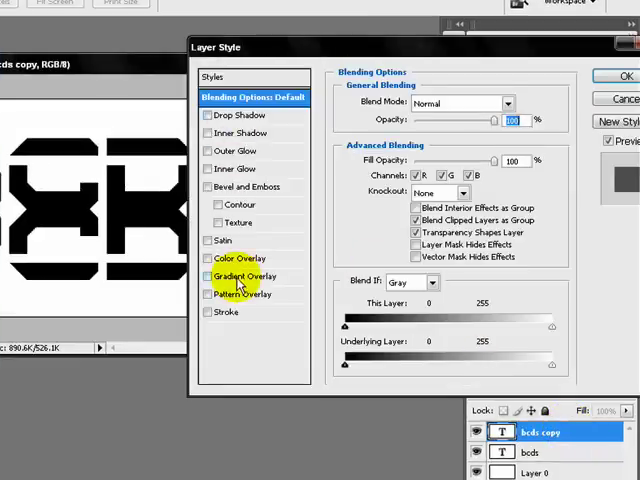
left_click(240, 278)
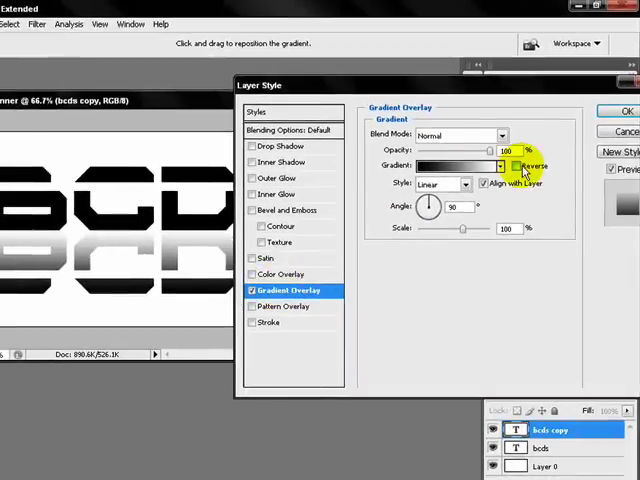
left_click(516, 166)
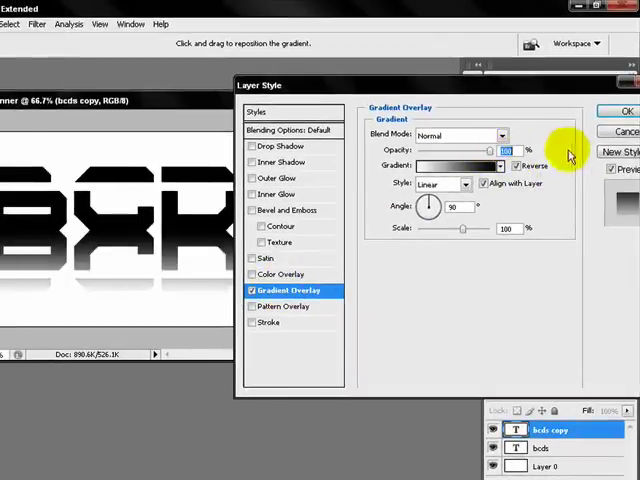
left_click(468, 166)
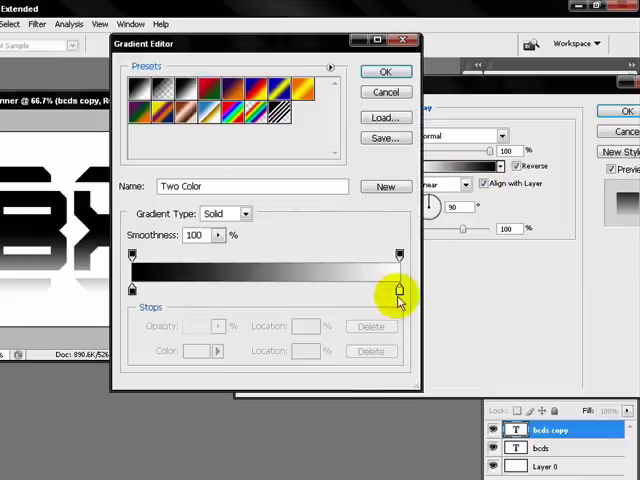
left_click_drag(399, 291, 339, 292)
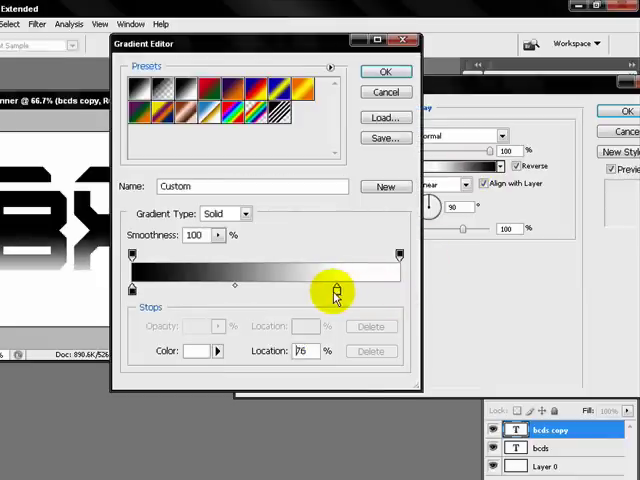
left_click(307, 290)
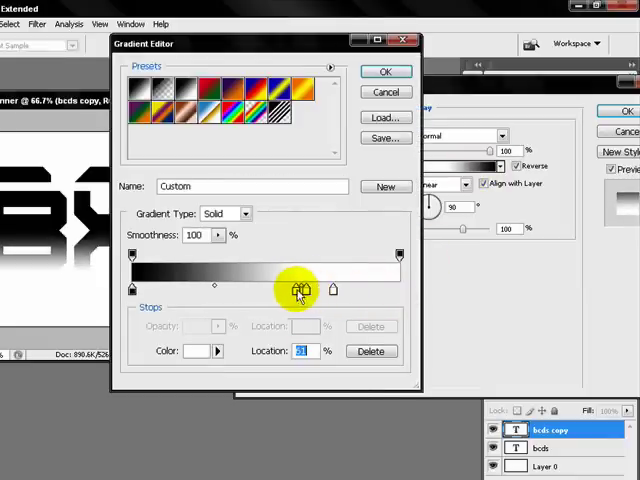
left_click(388, 93)
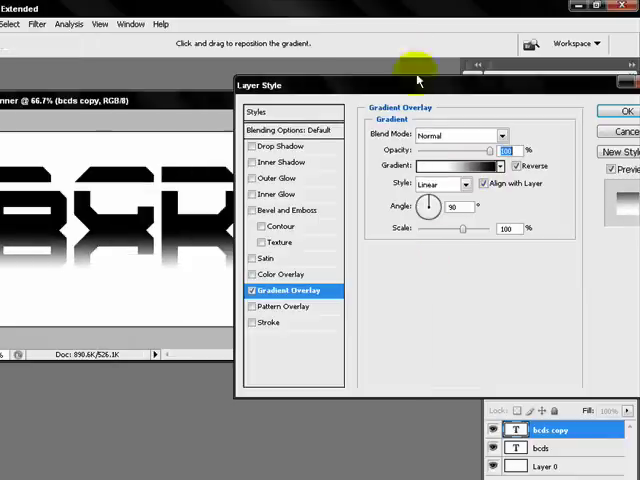
Step: Apply the layer style, then compress the reflection vertically with Free Transform (Ctrl+T)
left_click(627, 111)
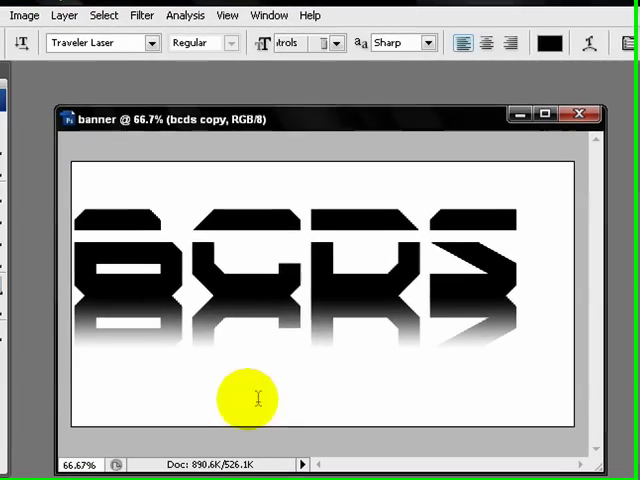
left_click(285, 410)
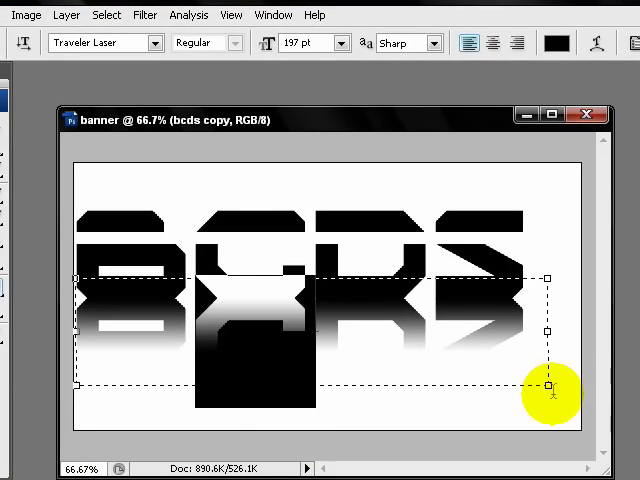
left_click_drag(548, 388, 548, 378)
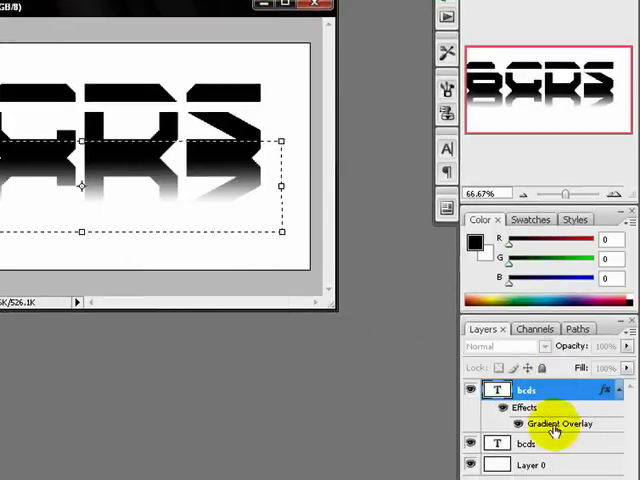
key("Return")
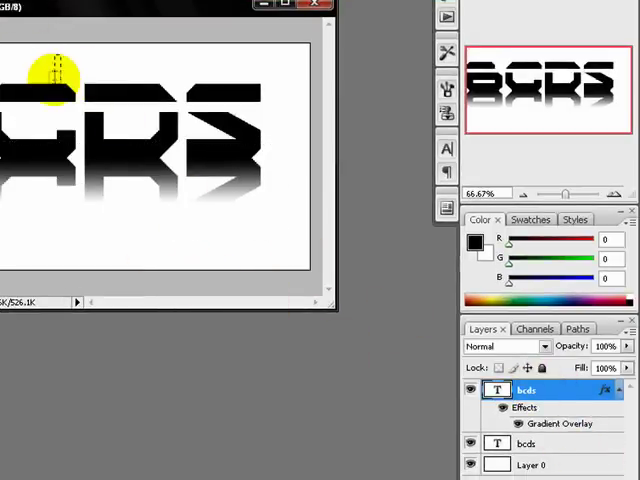
Step: Draw the tagline text box and size 'step by step help' to about 49 pt
left_click_drag(57, 72, 255, 171)
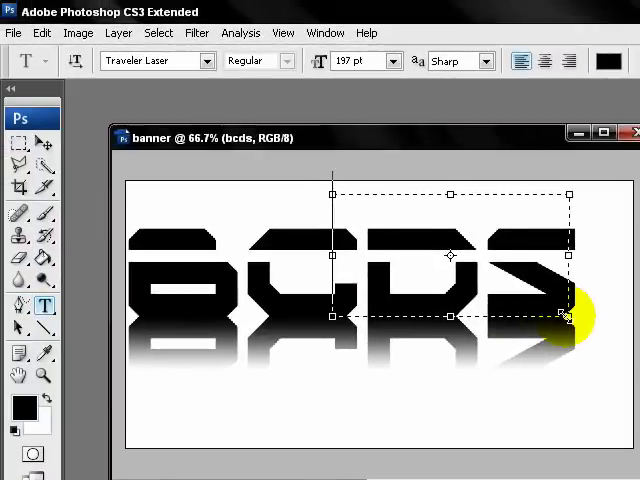
type("ds")
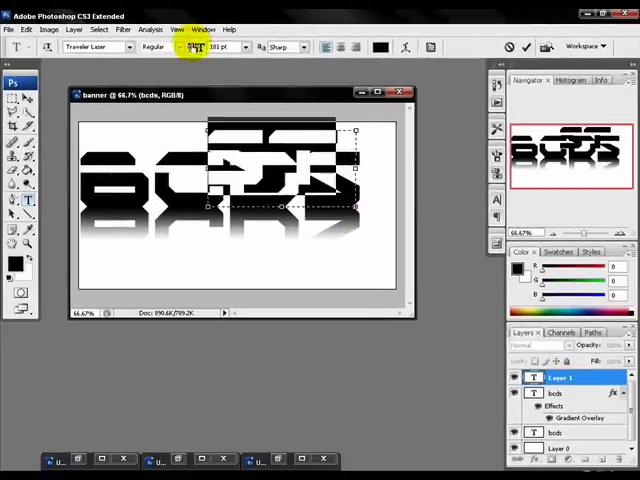
mouse_move(193, 47)
left_mouse_down()
mouse_move(148, 45)
mouse_move(97, 55)
left_mouse_up()
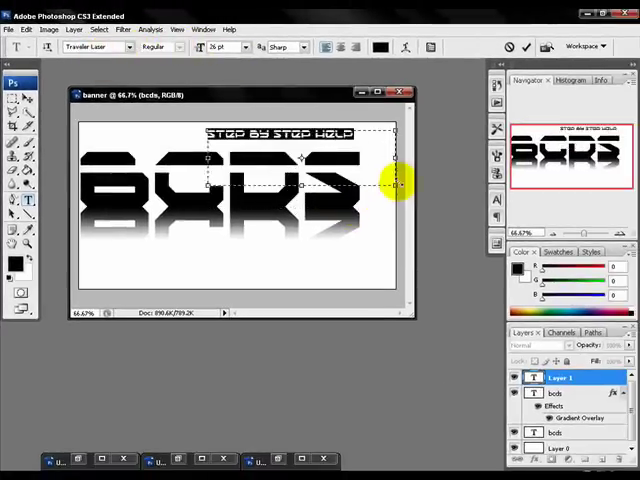
mouse_move(202, 52)
left_mouse_down()
mouse_move(208, 46)
mouse_move(215, 55)
left_mouse_up()
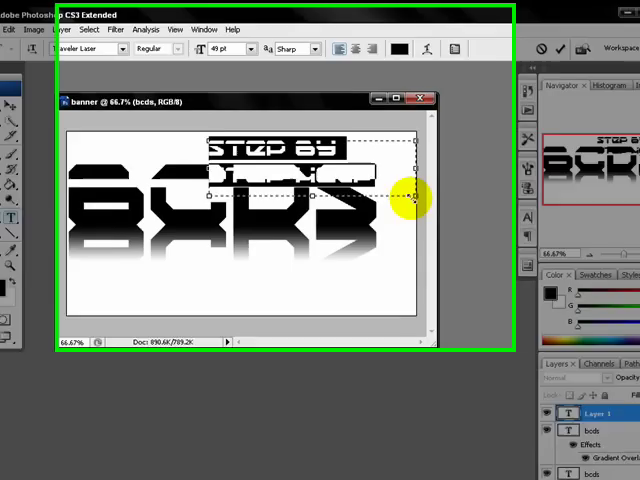
Step: Widen the box so the tagline fits one line, place it below BCDS, and commit
left_click_drag(396, 180, 452, 190)
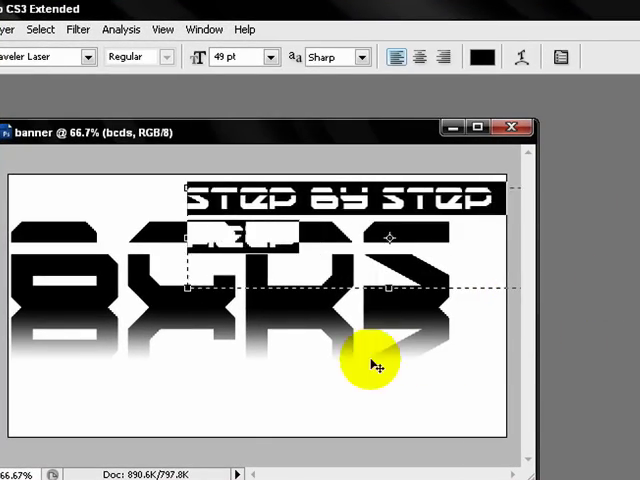
left_click_drag(376, 366, 200, 425)
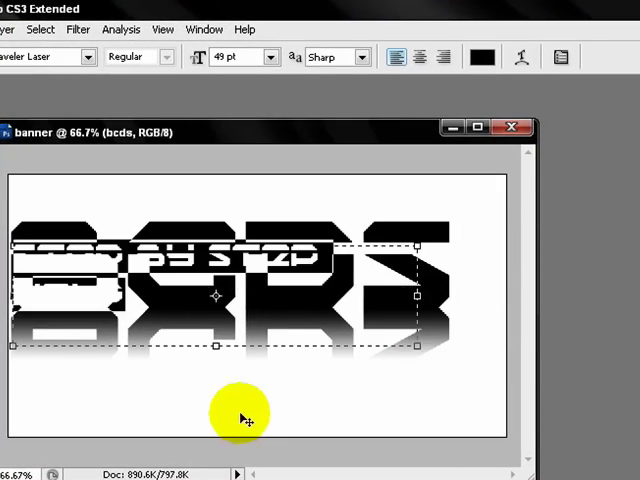
left_click_drag(424, 350, 494, 350)
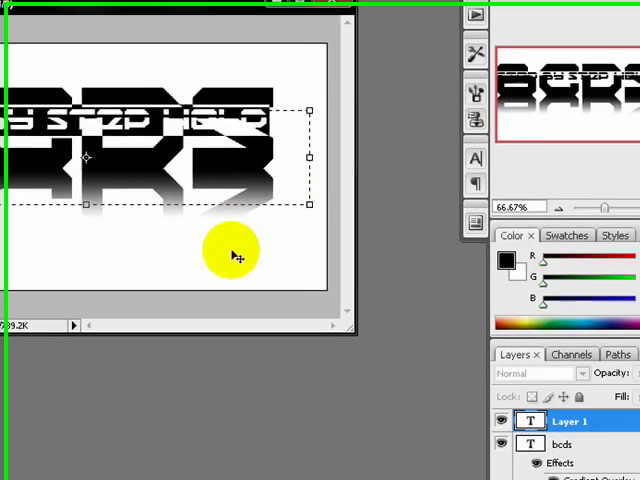
mouse_move(237, 257)
left_mouse_down()
mouse_move(271, 373)
mouse_move(232, 407)
left_mouse_up()
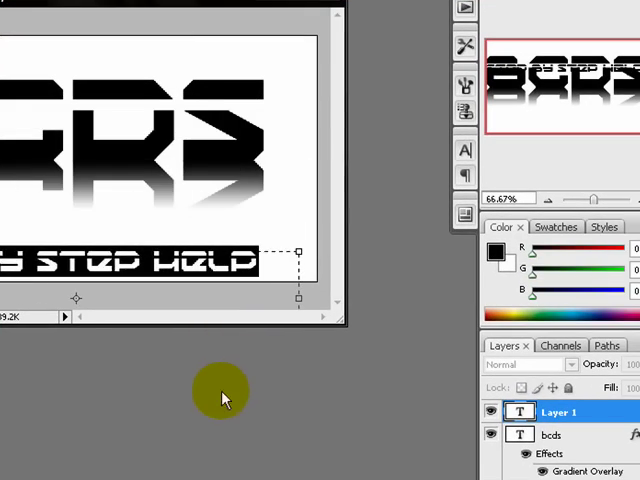
left_click(554, 414)
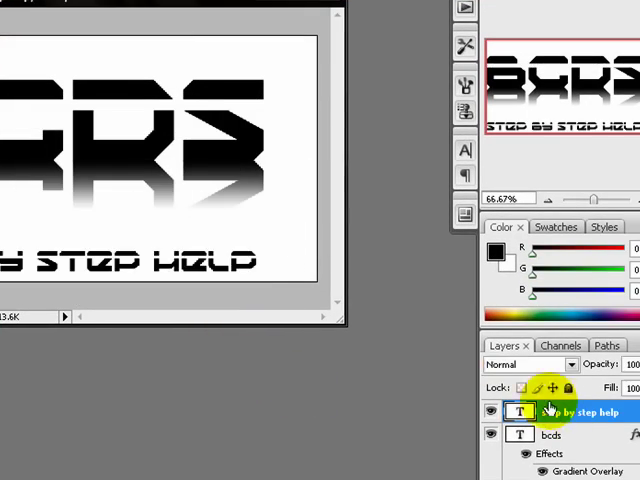
left_click(210, 262)
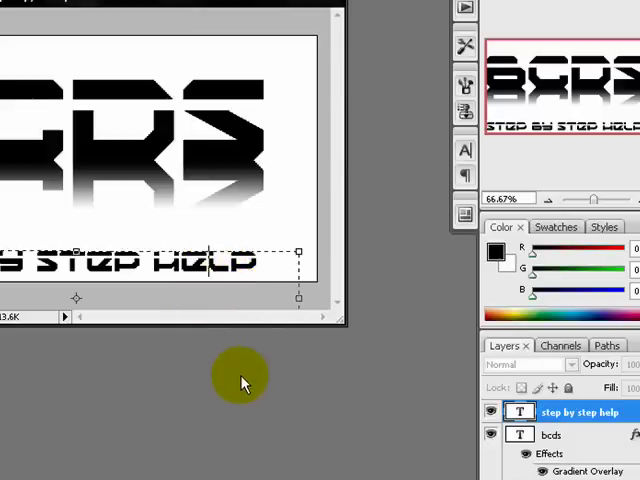
left_click_drag(186, 226, 186, 222)
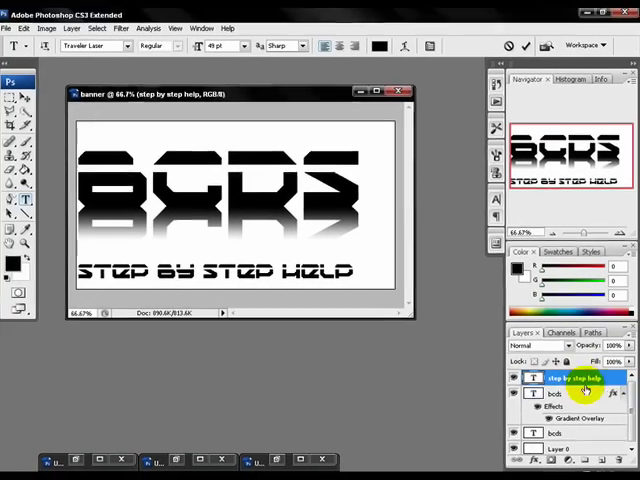
Step: Duplicate the step by step help layer and flip the copy vertically
left_click_drag(586, 385, 603, 458)
left_click(27, 29)
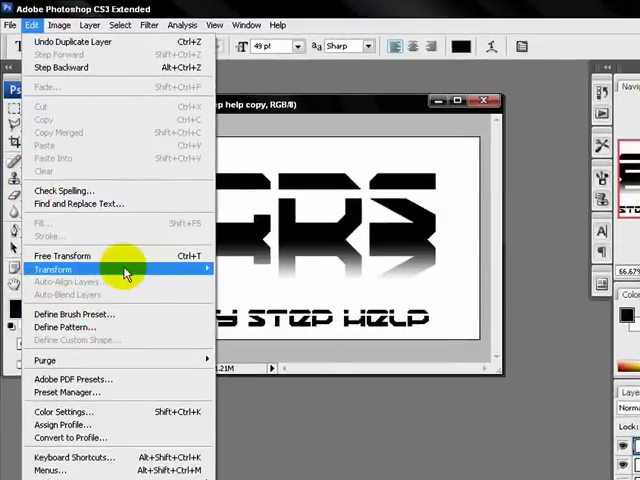
left_click(298, 438)
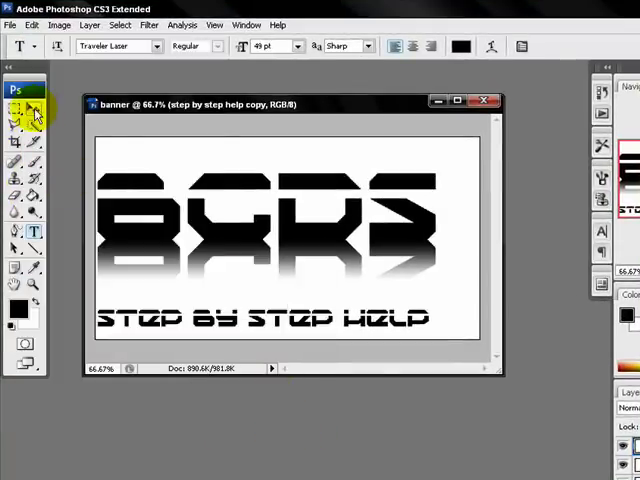
left_click(36, 115)
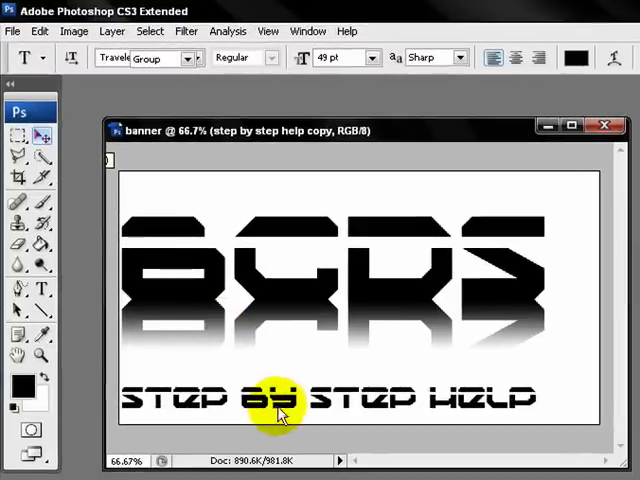
Step: Reapply Flip Vertical to the tagline copy and position it just beneath the tagline
left_click(40, 31)
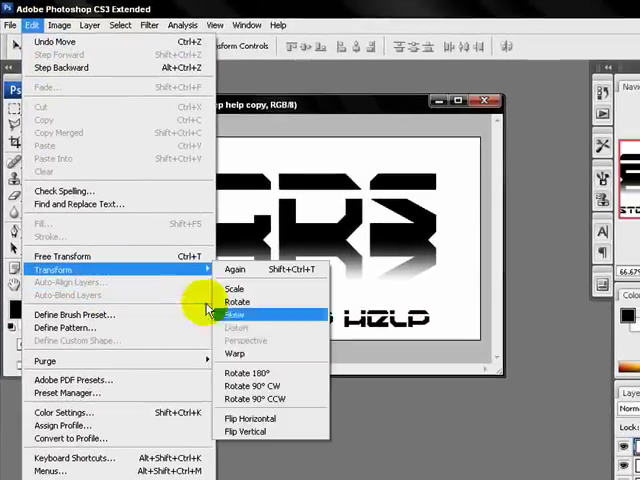
left_click(280, 470)
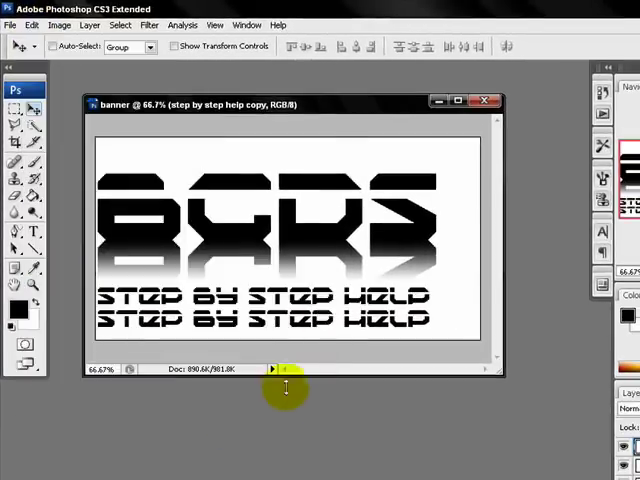
left_click_drag(285, 303, 281, 307)
left_click(32, 25)
mouse_move(53, 270)
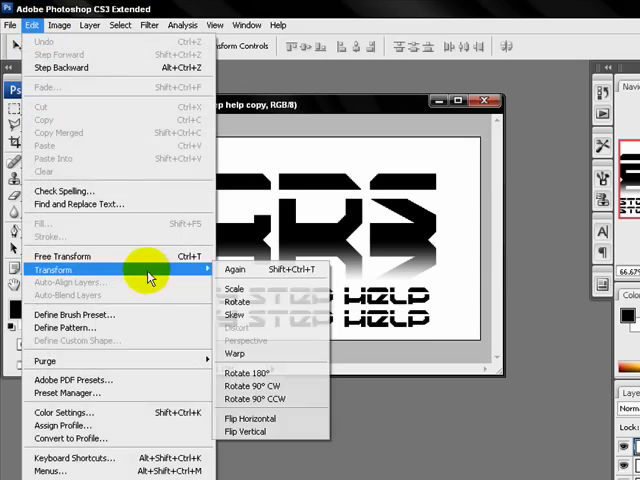
left_click(262, 425)
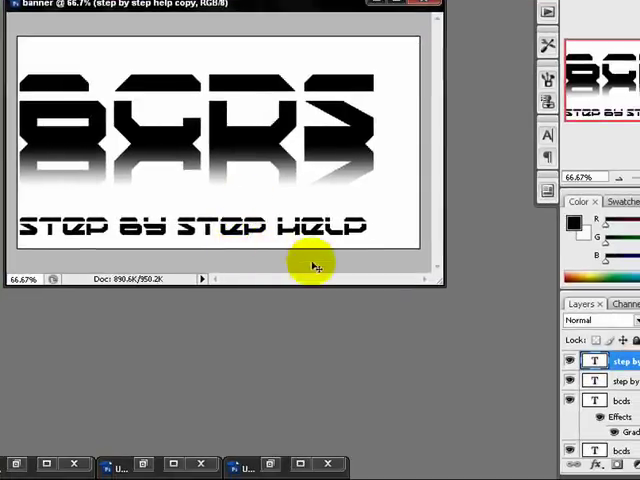
mouse_move(443, 284)
left_mouse_down()
mouse_move(474, 407)
mouse_move(458, 330)
left_mouse_up()
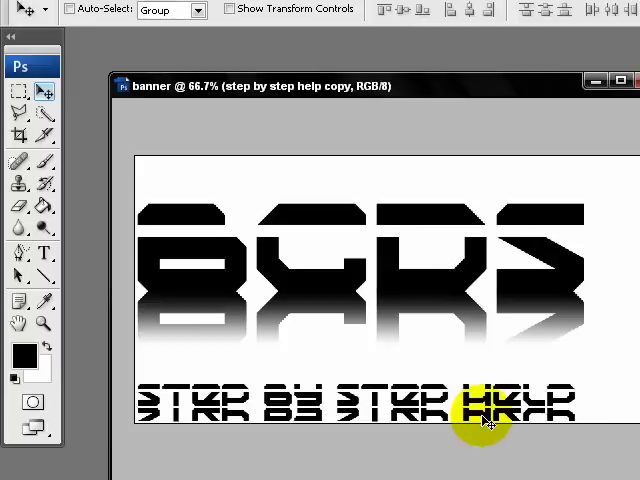
left_click_drag(487, 423, 483, 416)
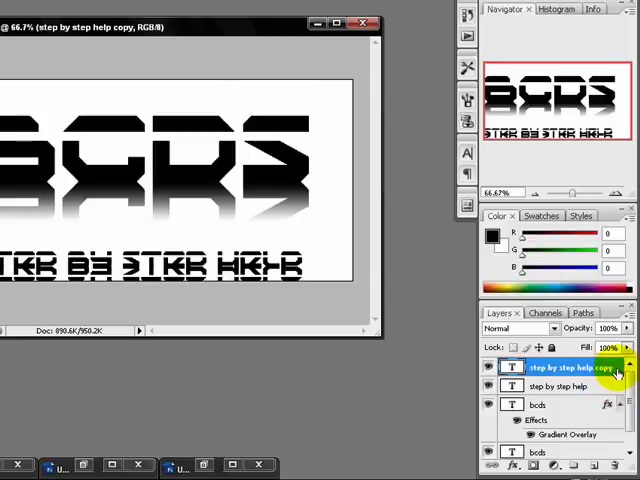
Step: Give the tagline copy a reversed gradient overlay with the right stop at 74%
double_click(618, 373)
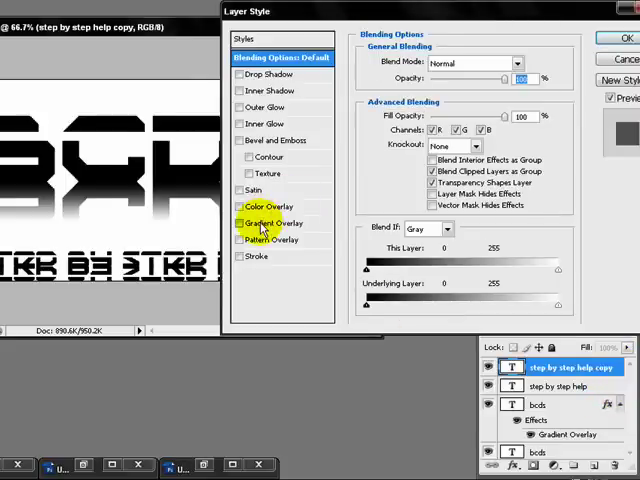
left_click(263, 224)
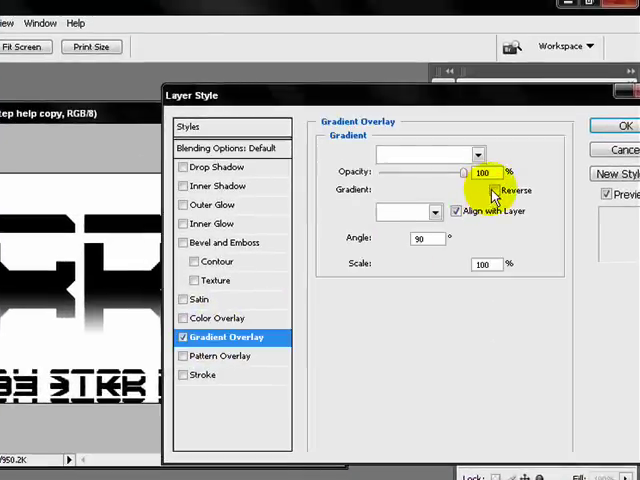
left_click(494, 191)
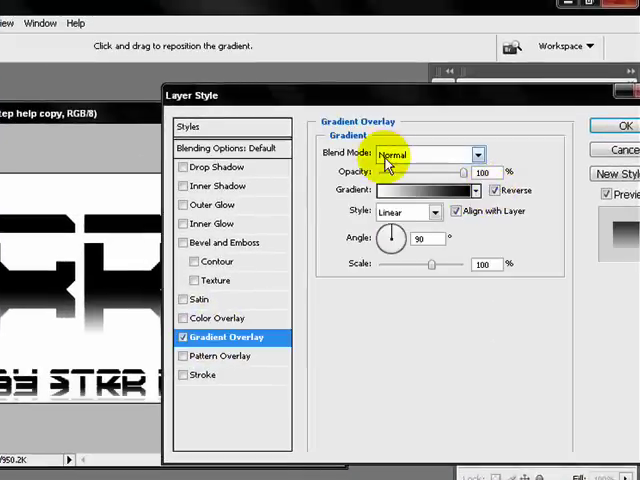
left_click(396, 189)
left_click_drag(358, 341, 276, 341)
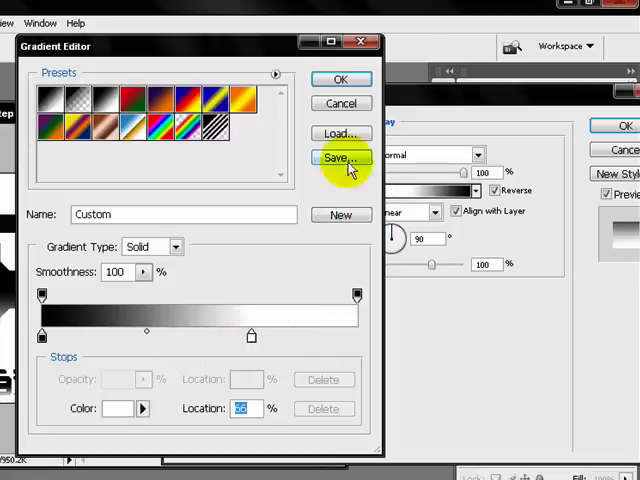
left_click(345, 82)
left_click(624, 126)
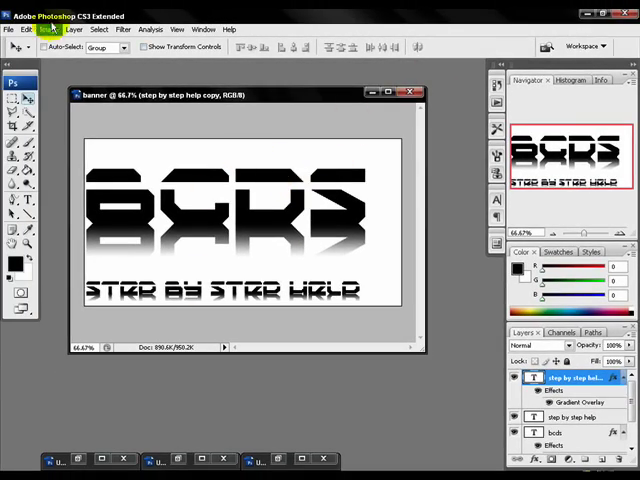
Step: Save As banner.jpg in JPEG format, overwriting the existing file
left_click(12, 29)
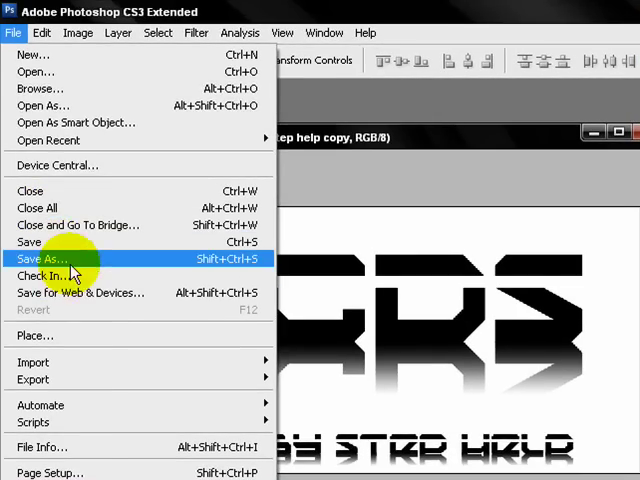
left_click(58, 230)
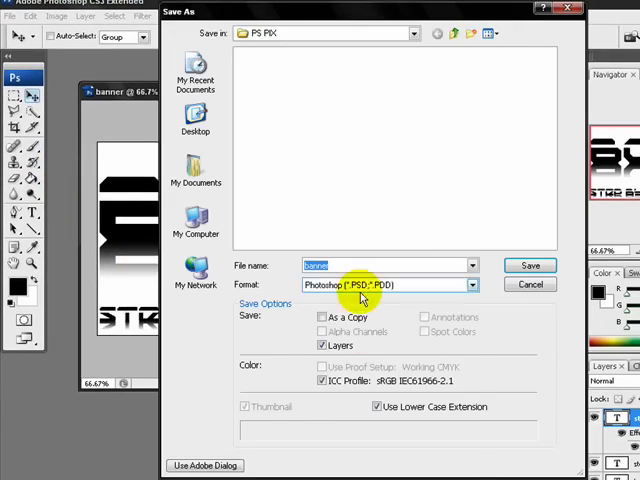
left_click(361, 287)
left_click(363, 365)
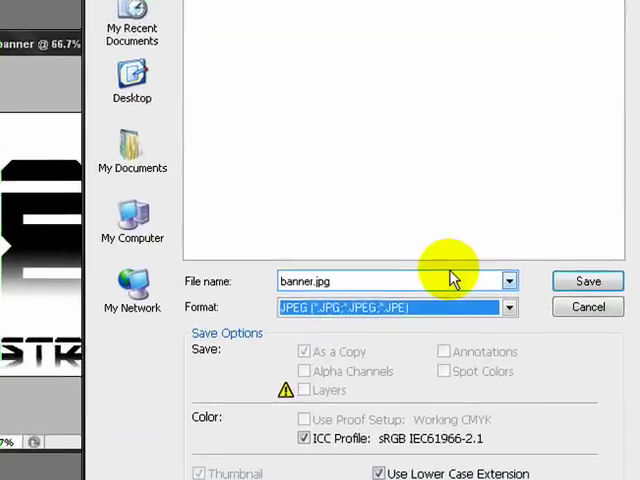
double_click(425, 263)
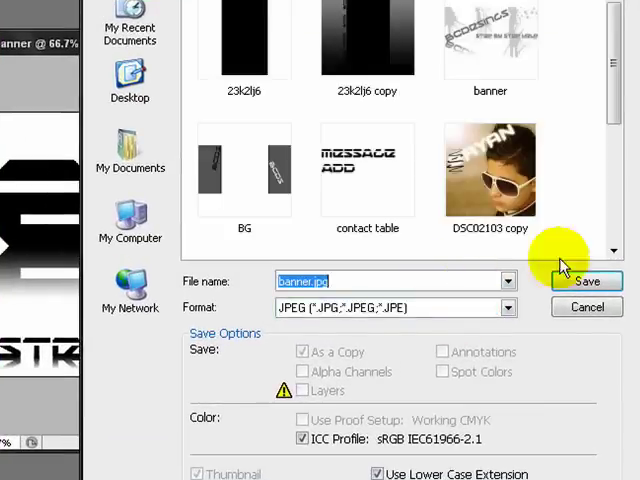
left_click(580, 284)
left_click(345, 335)
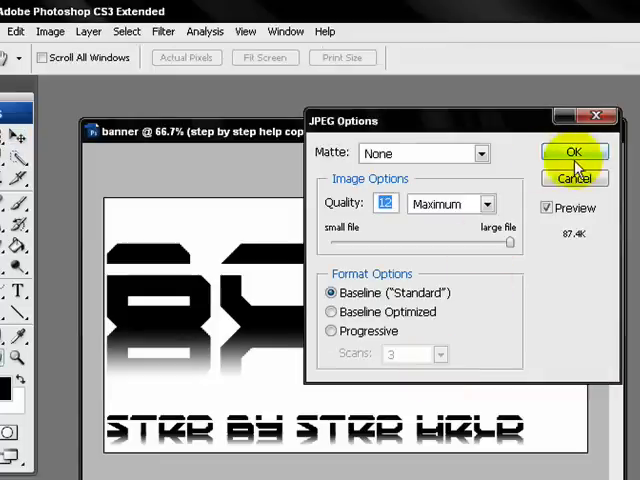
Step: Accept JPEG Options at Quality 12 (Maximum) with Baseline (Standard) format
left_click(578, 156)
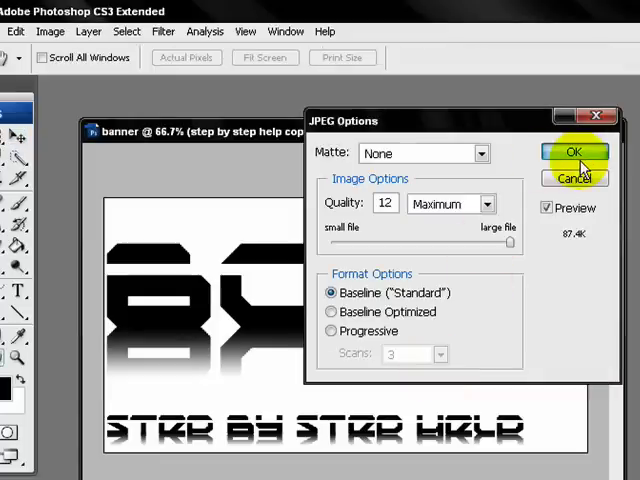